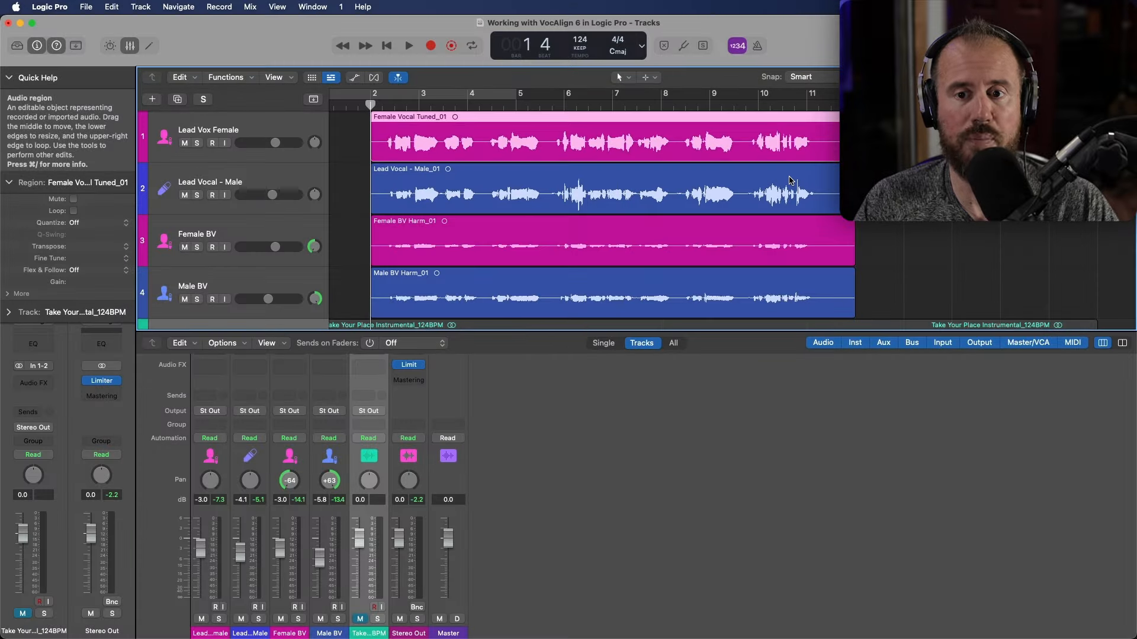
{"action": "left_click", "coordinate": [789, 181]}
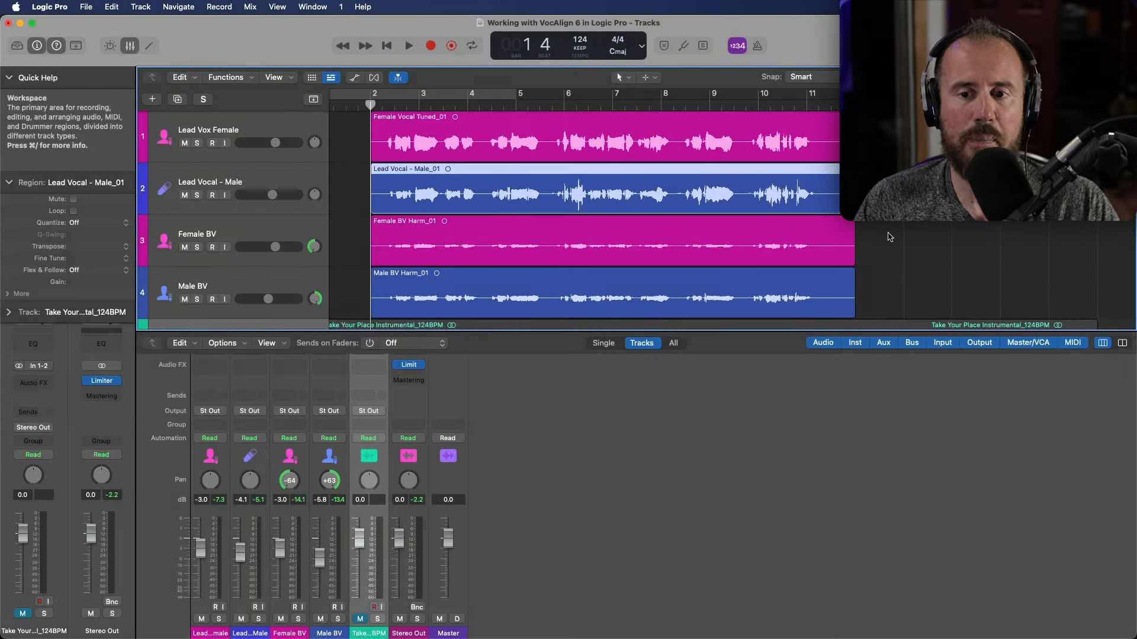
{"action": "left_click_drag", "start_coordinate": [888, 236], "coordinate": [840, 289]}
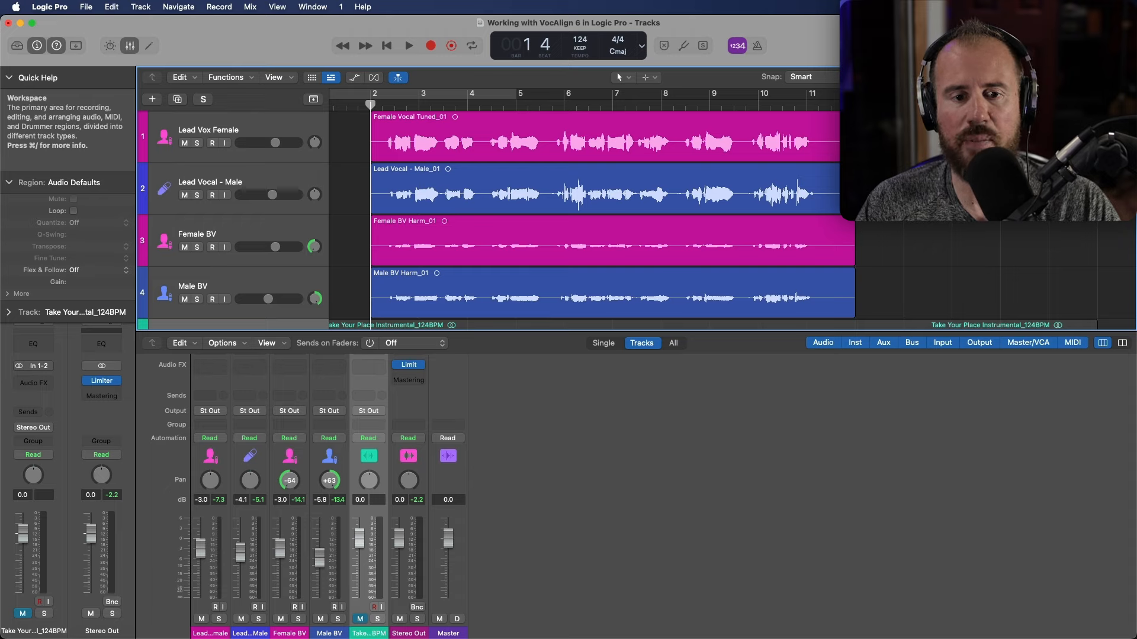
Insert VocAlign 6 Pro AU (ARA) in mono on the Lead Vox Female and Lead Vocal - Male tracks, keeping their regions visible.
{"action": "left_click", "coordinate": [282, 127]}
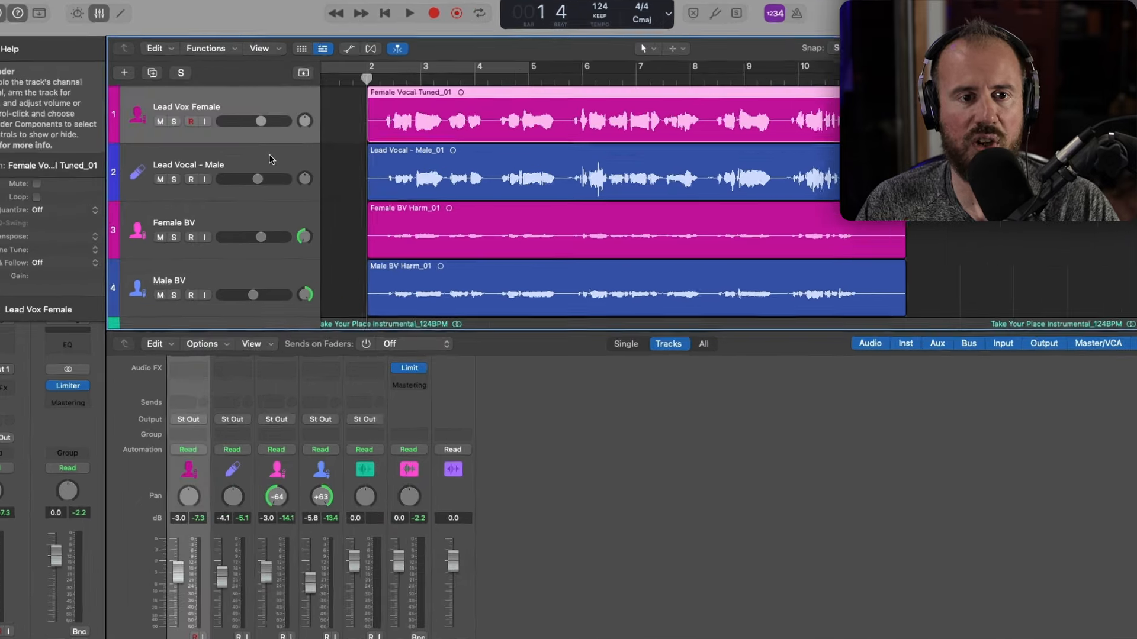
{"action": "left_click", "coordinate": [189, 374]}
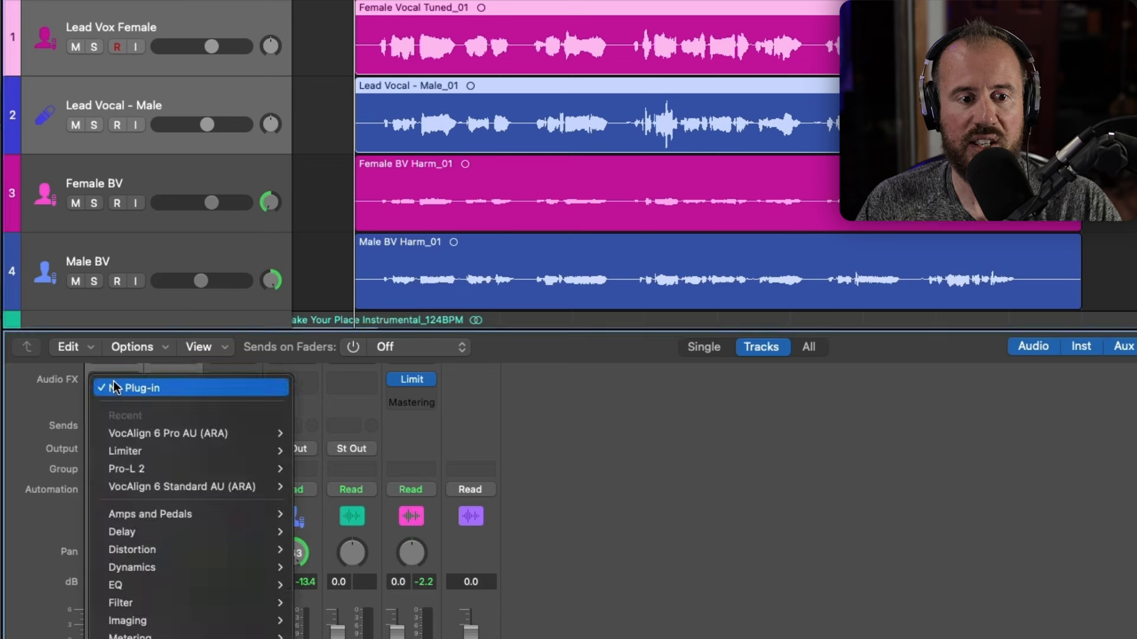
{"action": "mouse_move", "coordinate": [151, 438]}
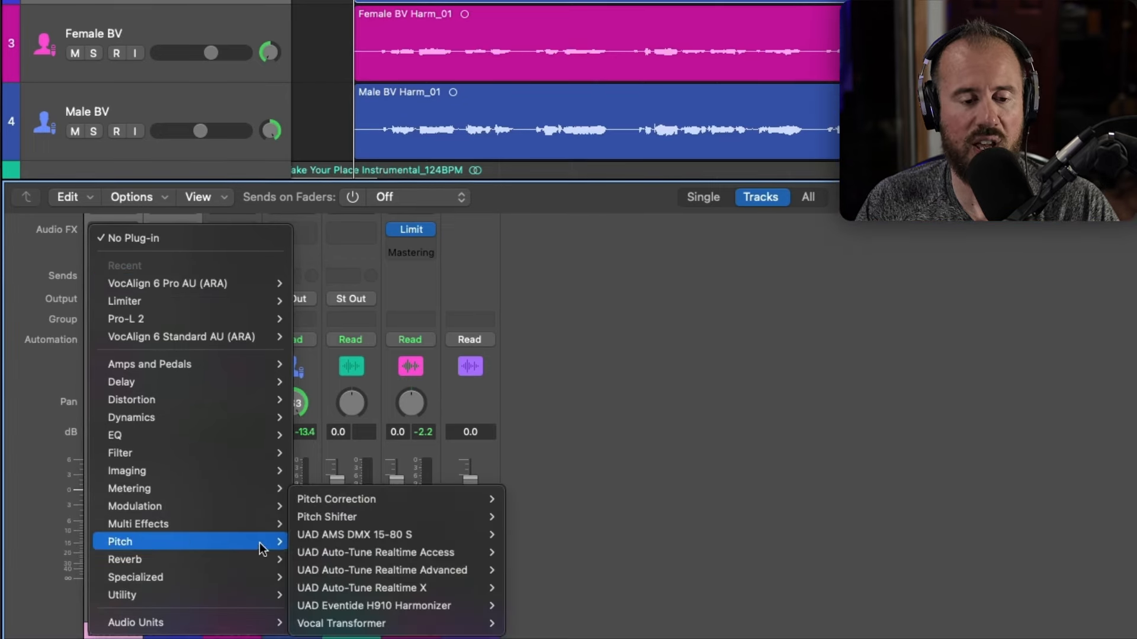
{"action": "mouse_move", "coordinate": [220, 622]}
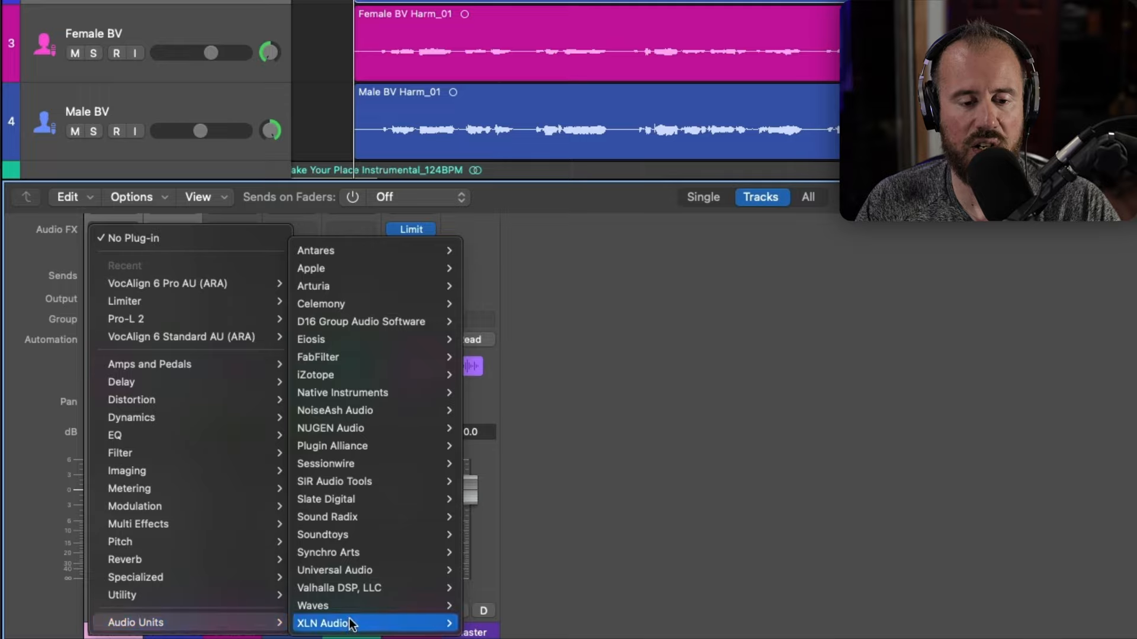
{"action": "mouse_move", "coordinate": [373, 555]}
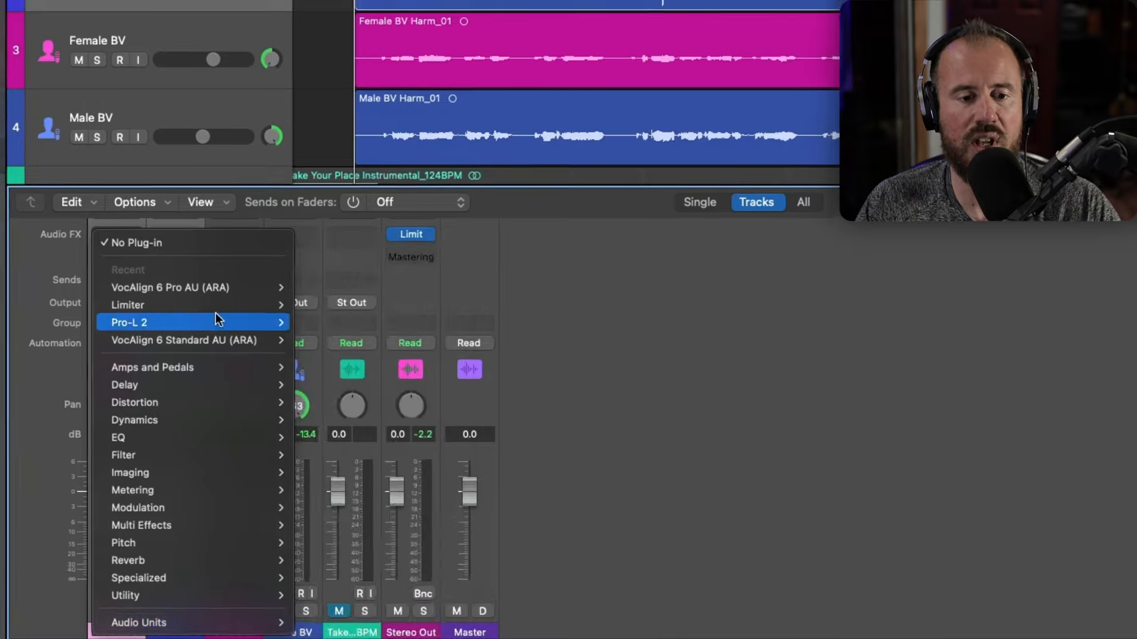
{"action": "mouse_move", "coordinate": [260, 283]}
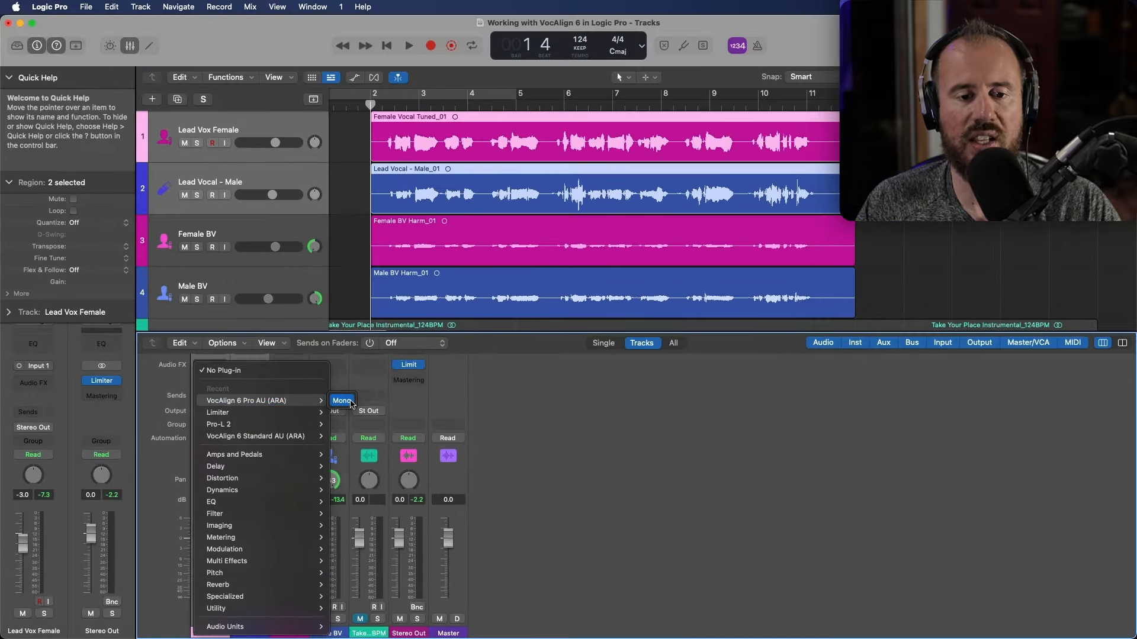
{"action": "left_click", "coordinate": [350, 402]}
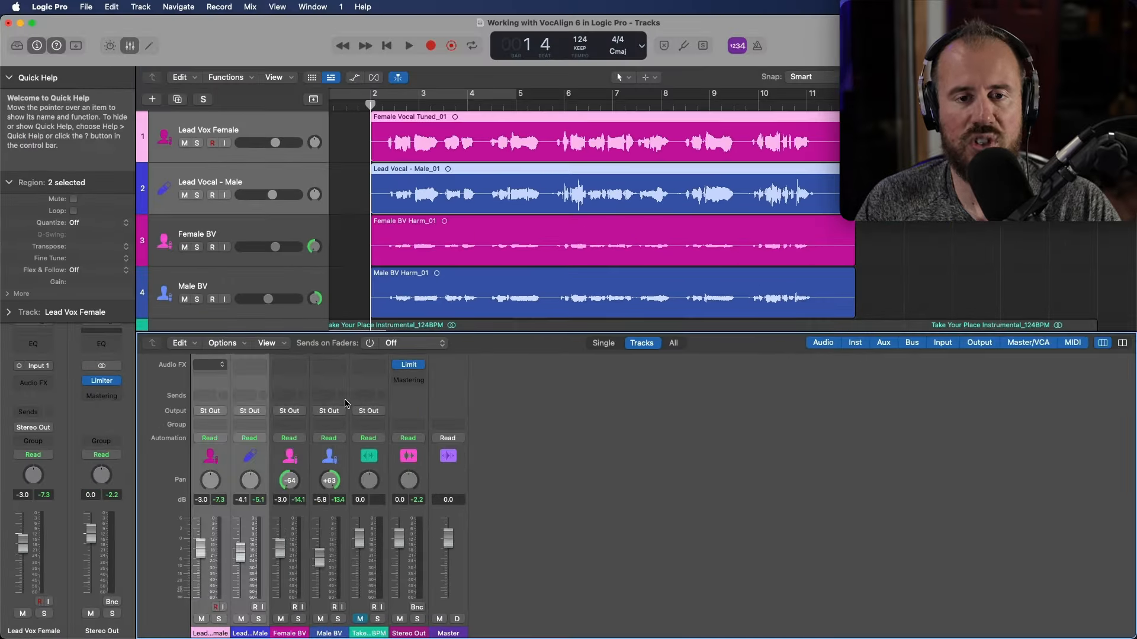
{"action": "left_click_drag", "start_coordinate": [515, 182], "coordinate": [516, 315]}
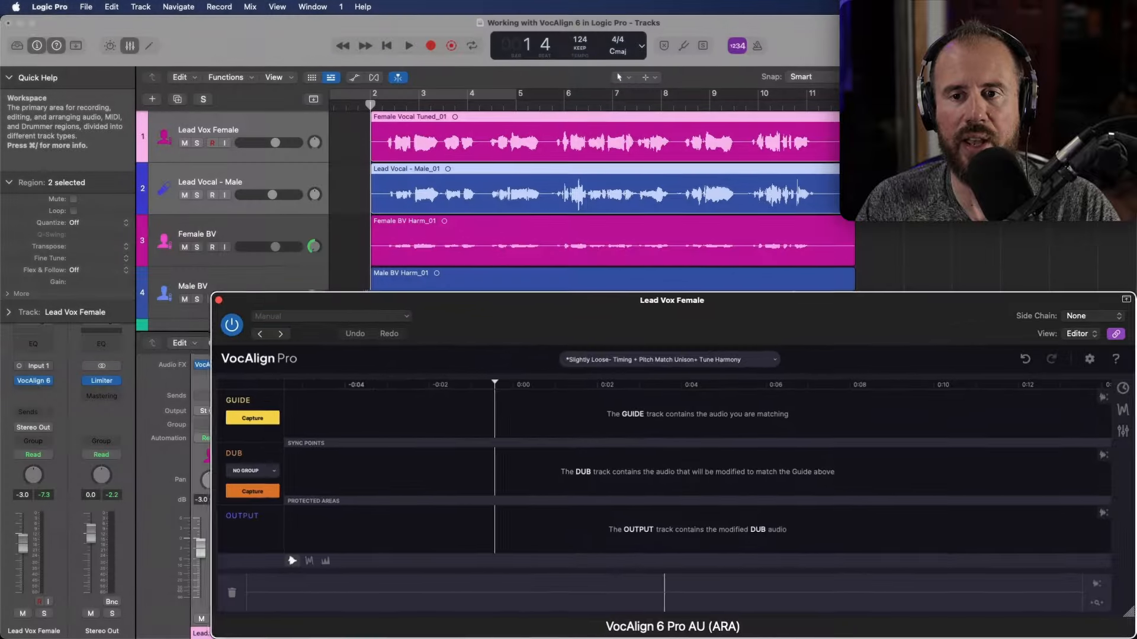
Capture the Female Vocal Tuned_01 region as the guide and the Lead Vocal - Male_01 region as the dub.
{"action": "left_click", "coordinate": [822, 121]}
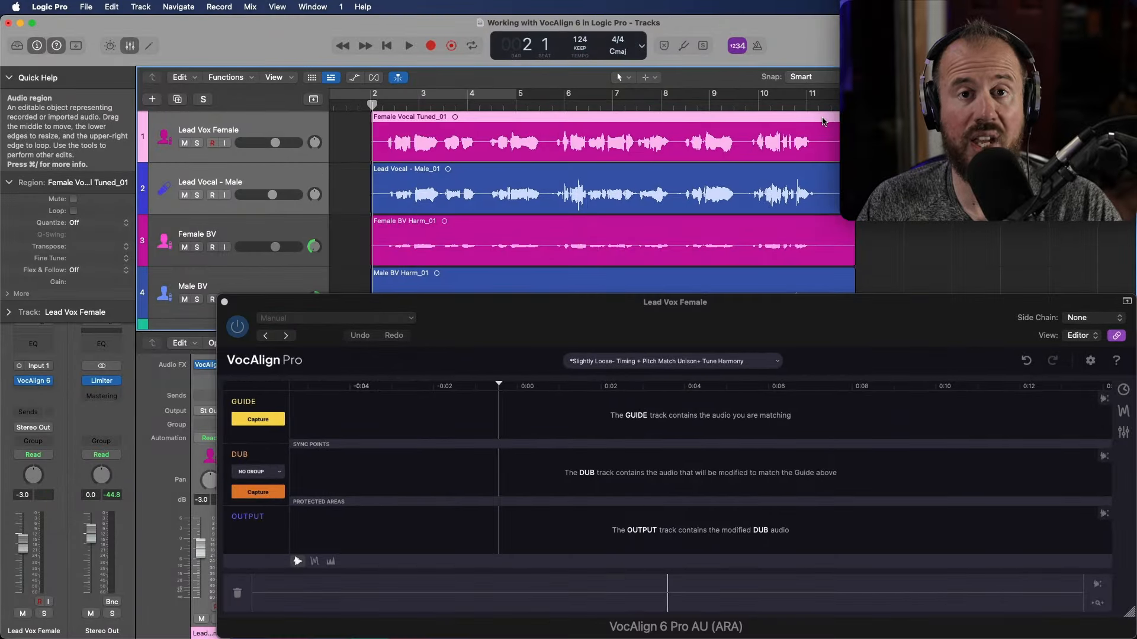
{"action": "left_click", "coordinate": [265, 422]}
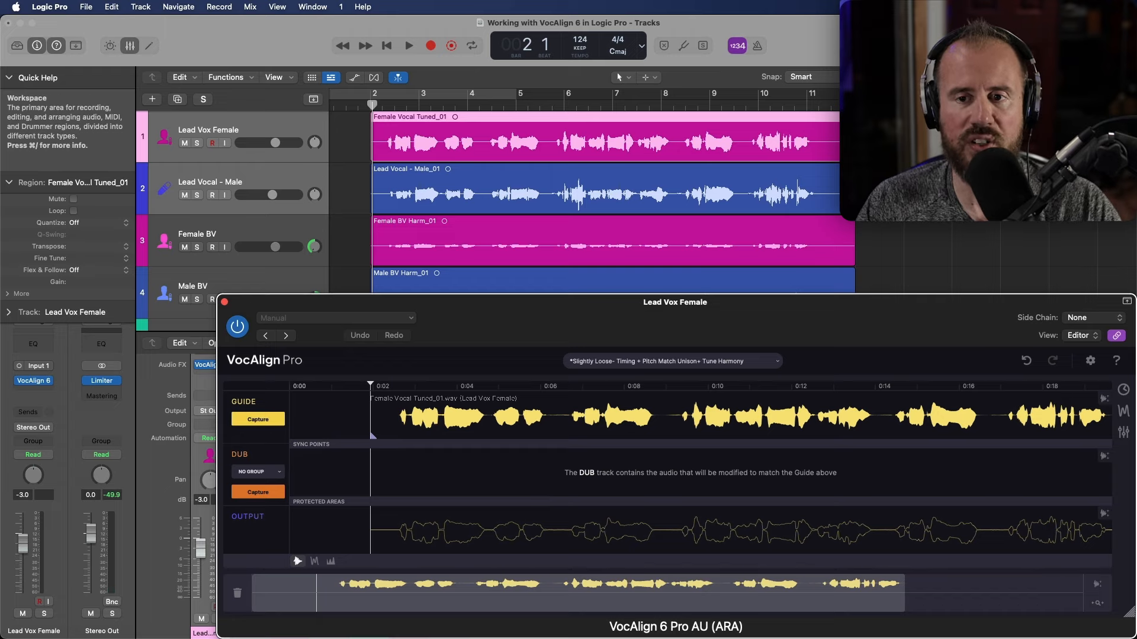
{"action": "left_click", "coordinate": [814, 173]}
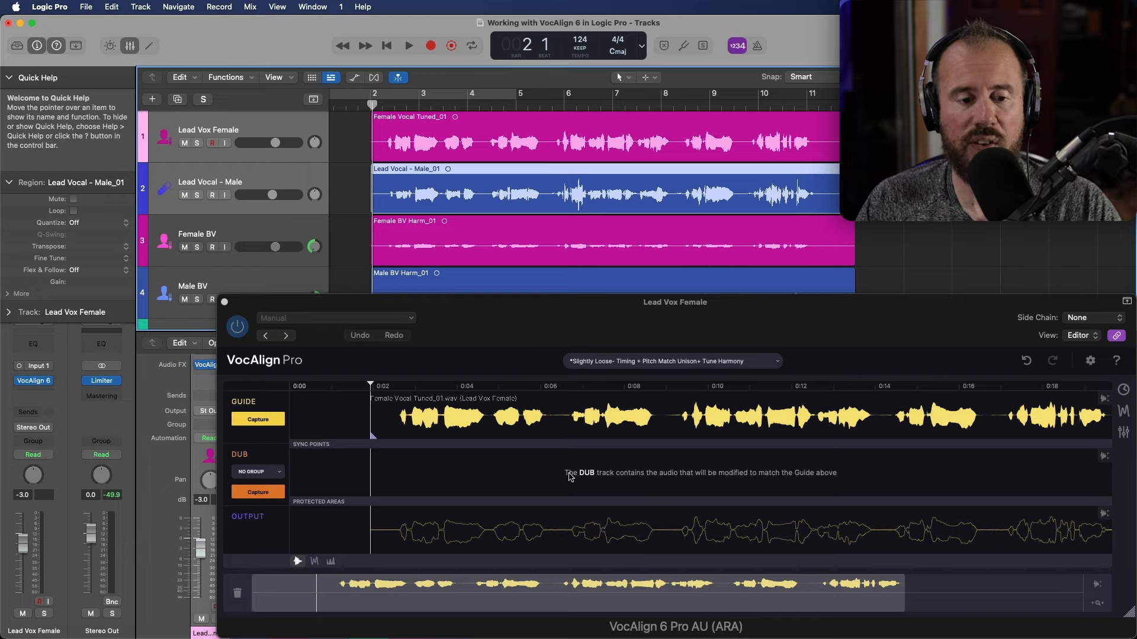
{"action": "left_click", "coordinate": [263, 495]}
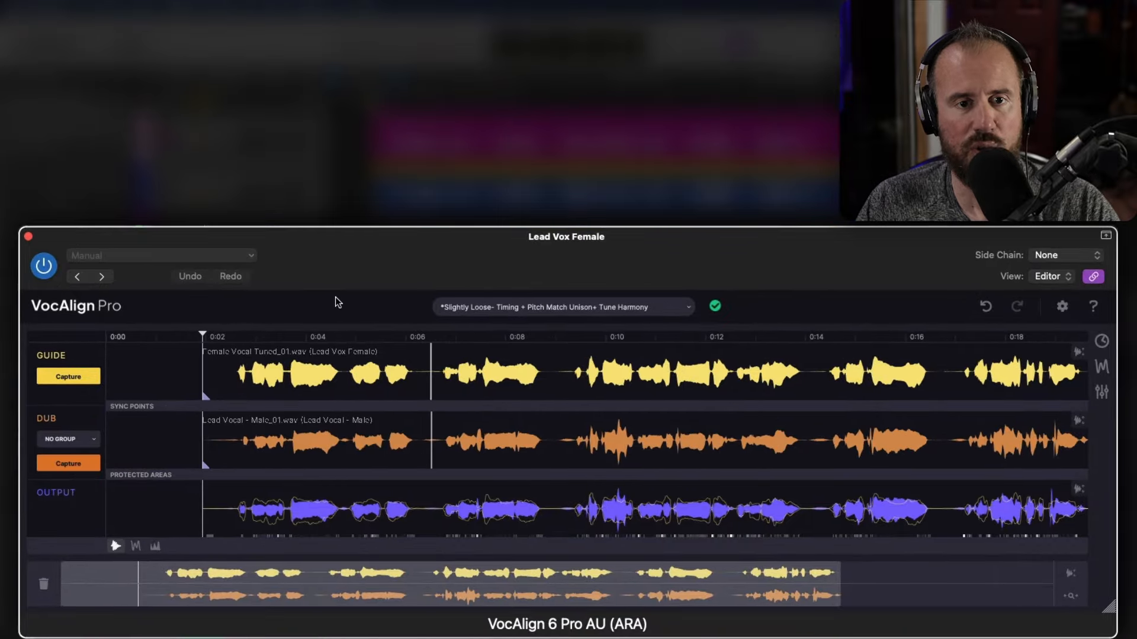
Play back the aligned lead vocals and examine the guide, dub and output waveforms of the opening phrase up close.
{"action": "key", "text": "space"}
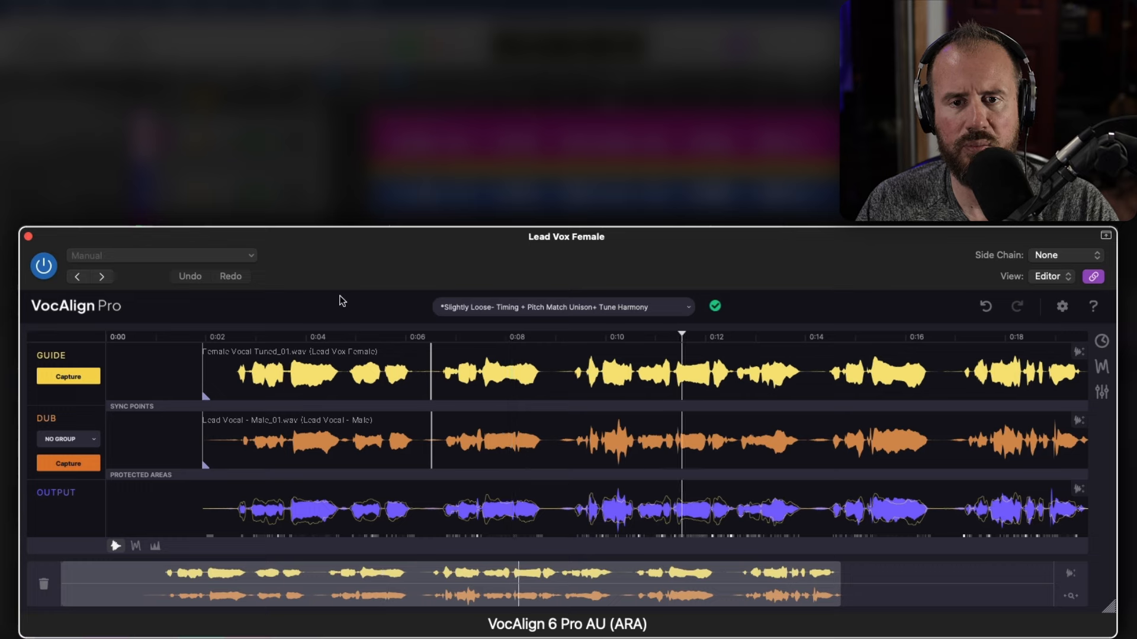
{"action": "key", "text": "space"}
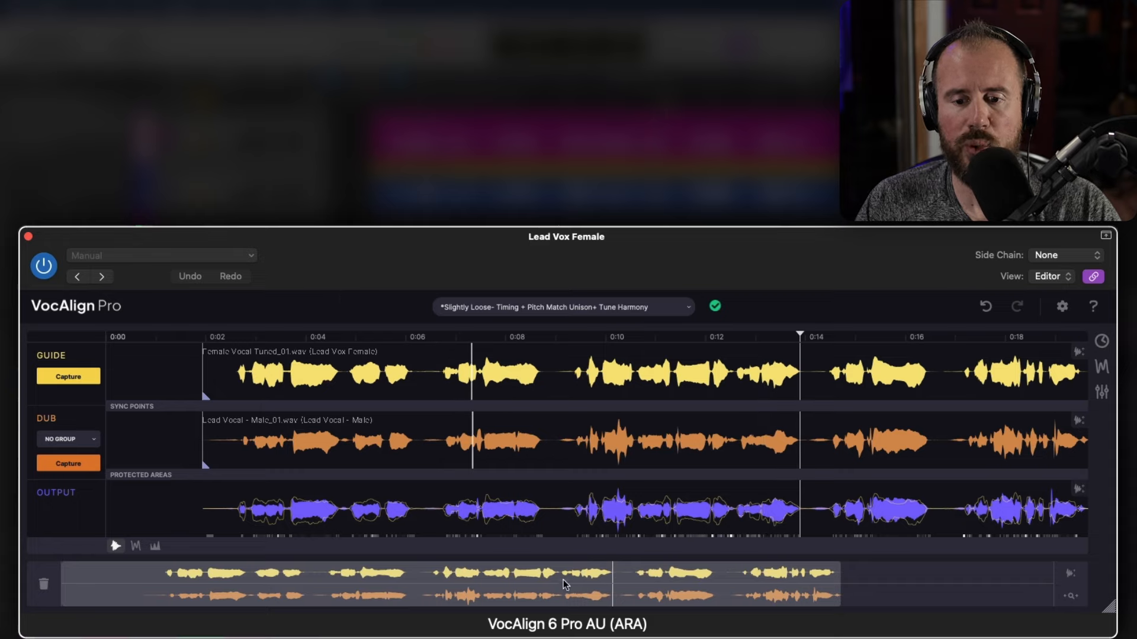
{"action": "left_click_drag", "start_coordinate": [495, 584], "coordinate": [604, 581]}
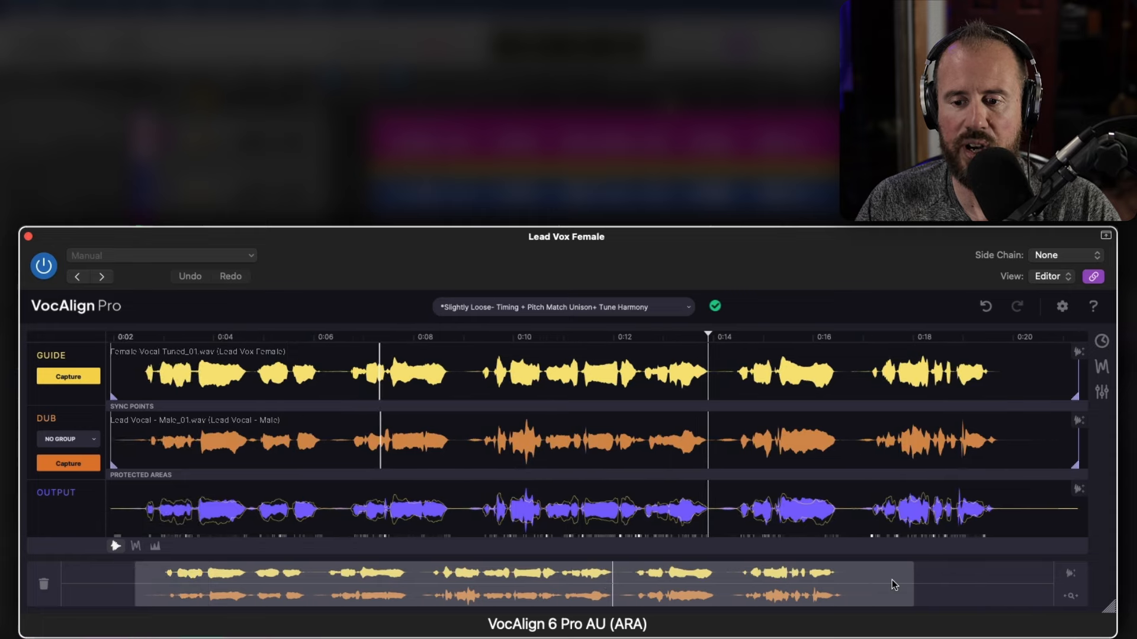
{"action": "left_click_drag", "start_coordinate": [910, 577], "coordinate": [323, 576]}
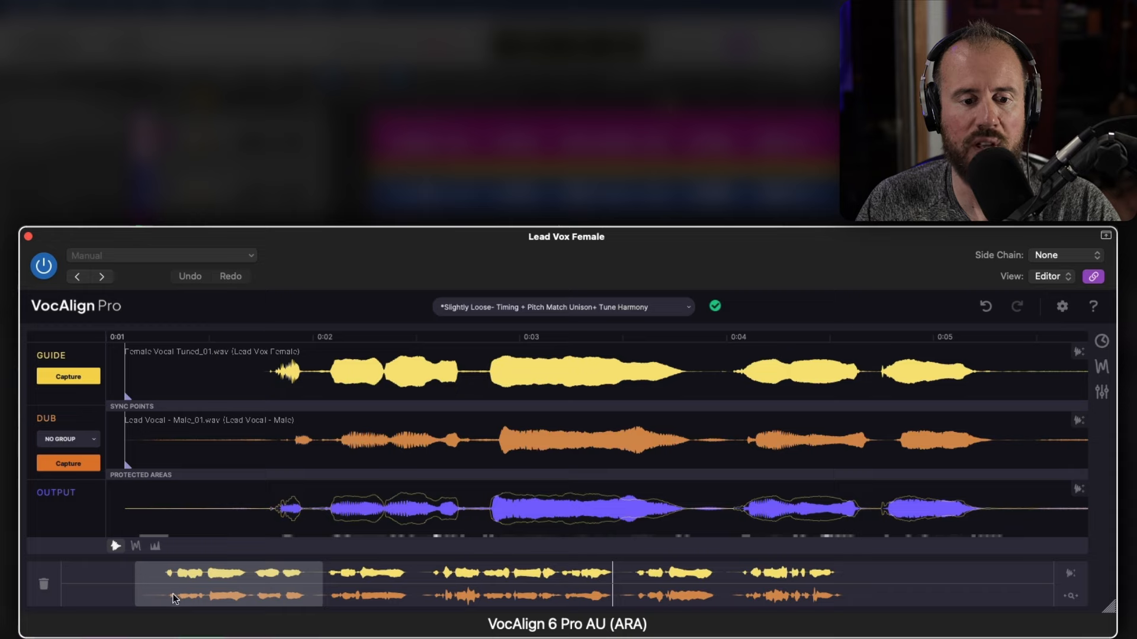
{"action": "left_click_drag", "start_coordinate": [140, 579], "coordinate": [181, 577]}
{"action": "left_click_drag", "start_coordinate": [318, 578], "coordinate": [276, 584]}
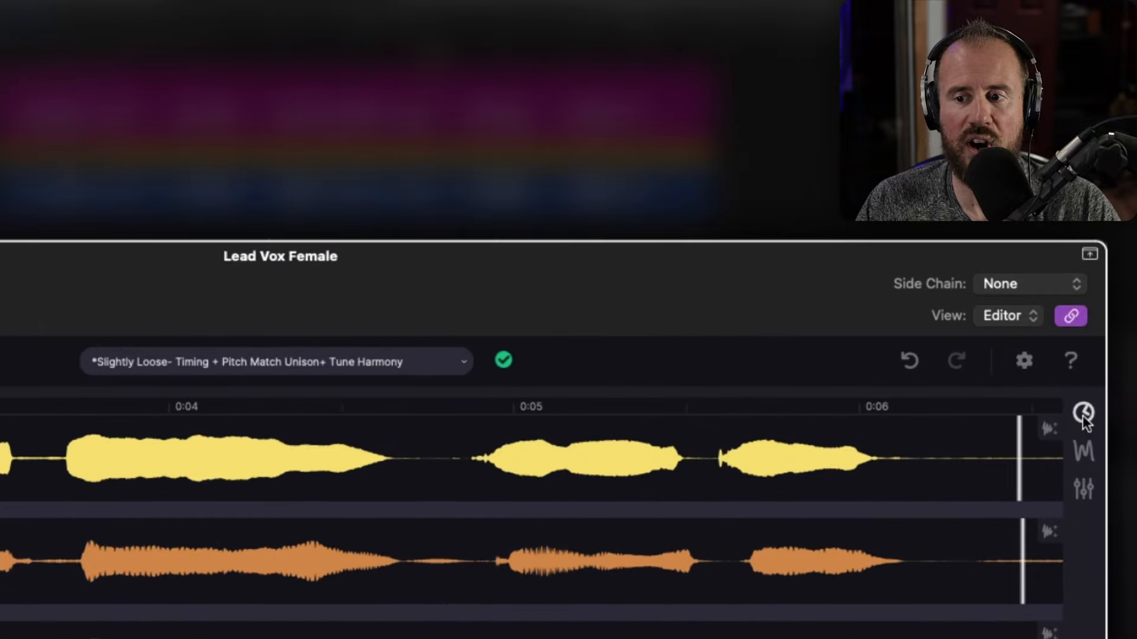
Show the Match Timing controls and compare the output waveform with timing matching switched off and on.
{"action": "left_click", "coordinate": [1085, 415]}
{"action": "left_click", "coordinate": [1086, 452]}
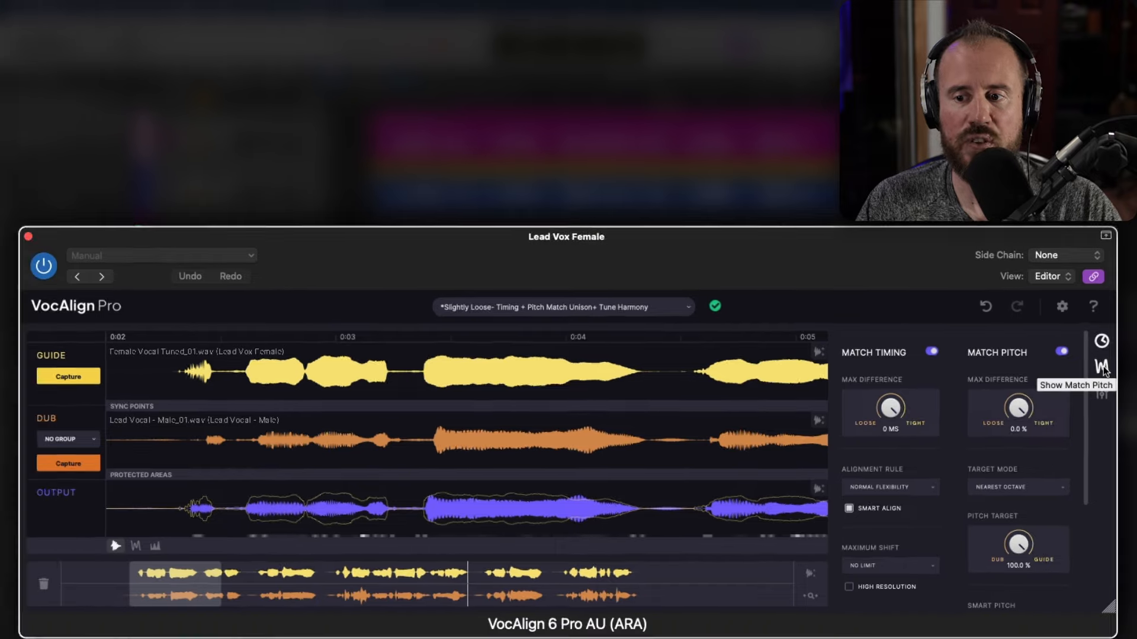
{"action": "left_click", "coordinate": [1101, 367]}
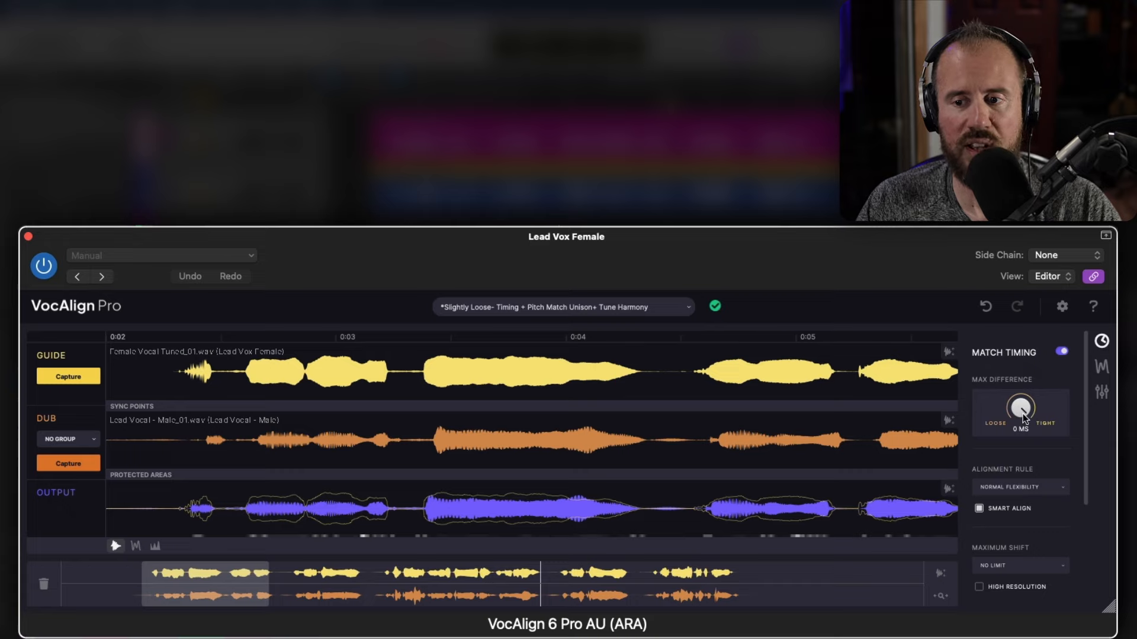
{"action": "left_click", "coordinate": [1063, 353]}
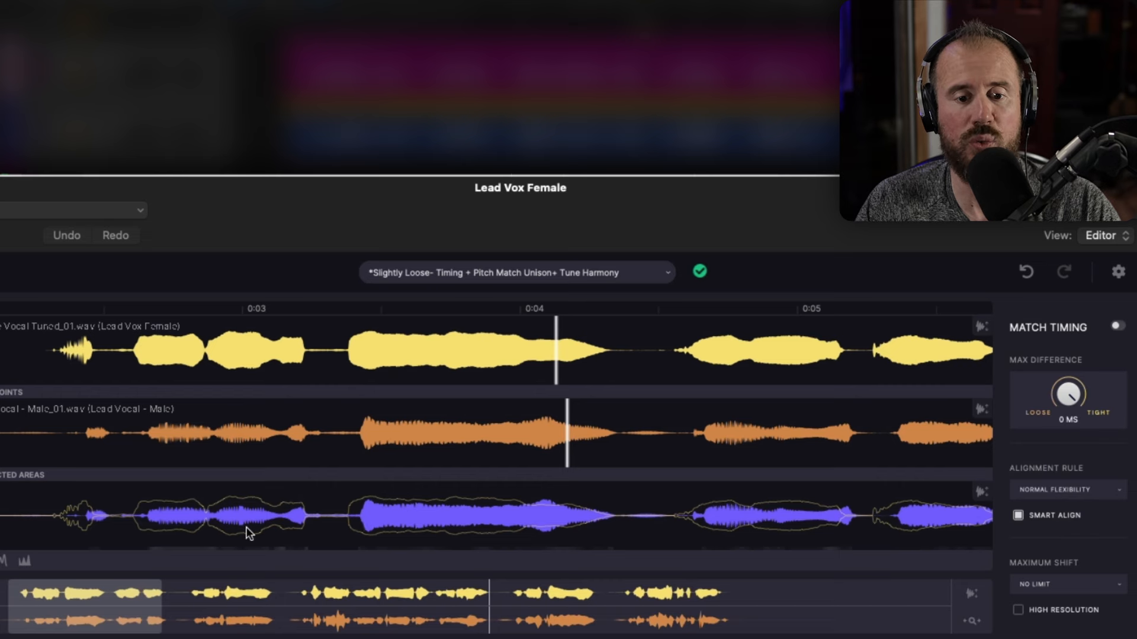
{"action": "key", "text": "space"}
{"action": "left_click", "coordinate": [1117, 326]}
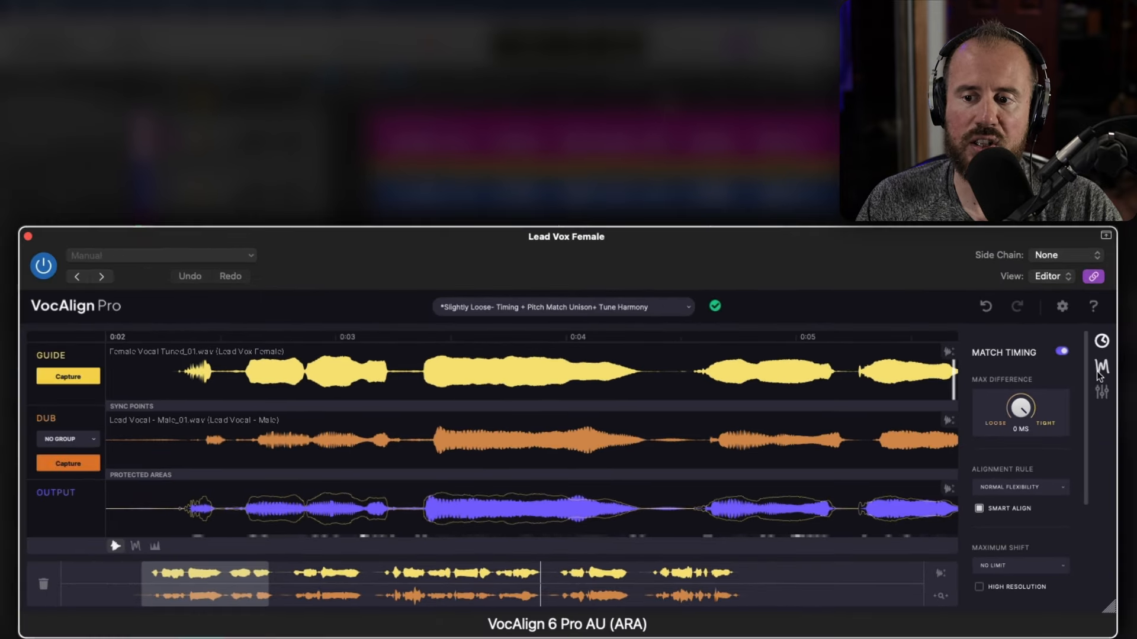
Show the Match Pitch controls and pitch curves, and compare the output pitch with pitch matching switched off and on.
{"action": "left_click", "coordinate": [1101, 368]}
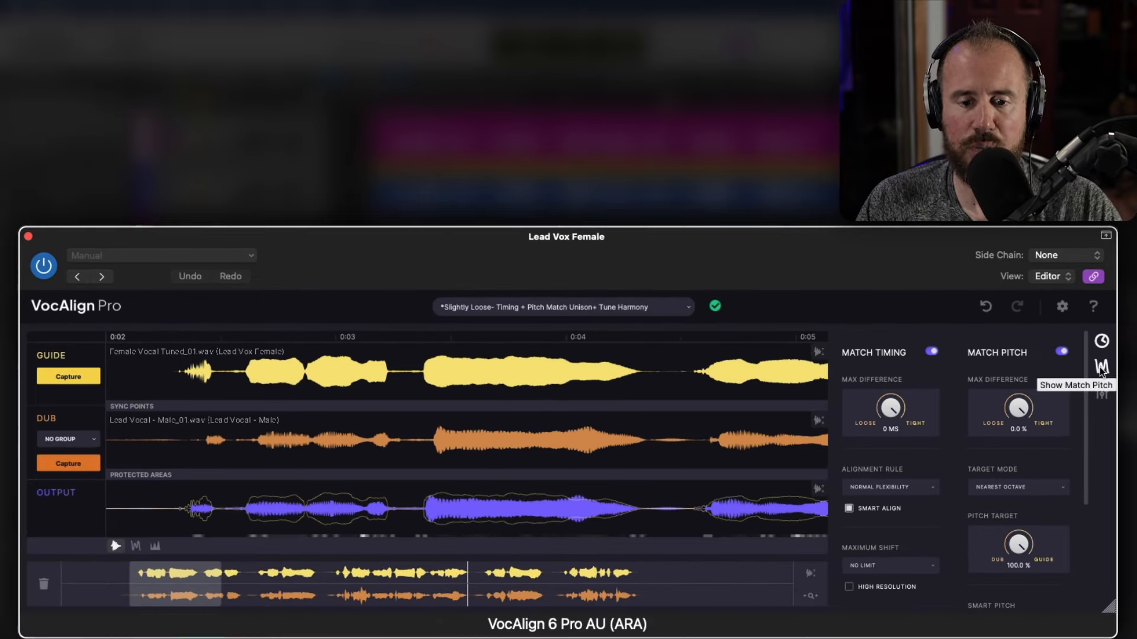
{"action": "left_click", "coordinate": [136, 546]}
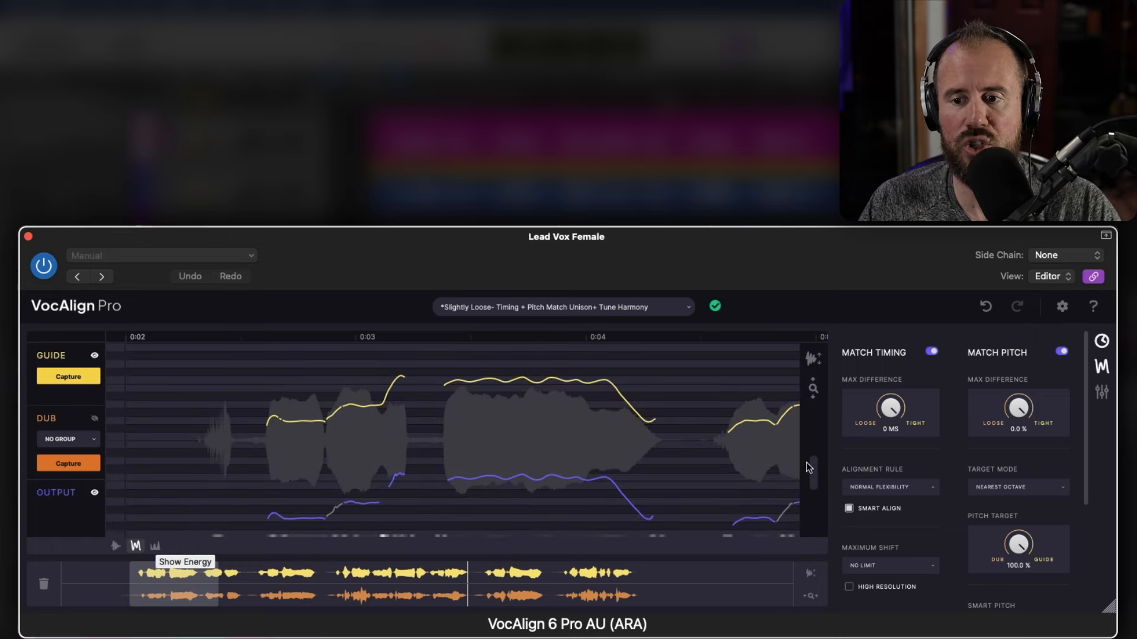
{"action": "left_click", "coordinate": [1062, 352]}
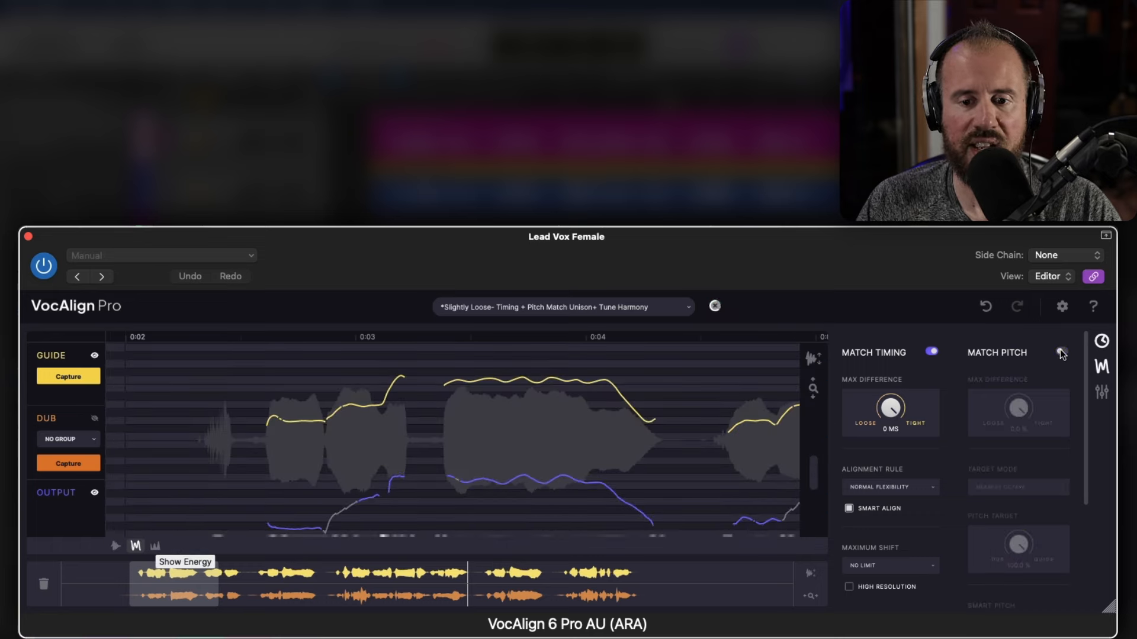
{"action": "left_click", "coordinate": [1061, 353]}
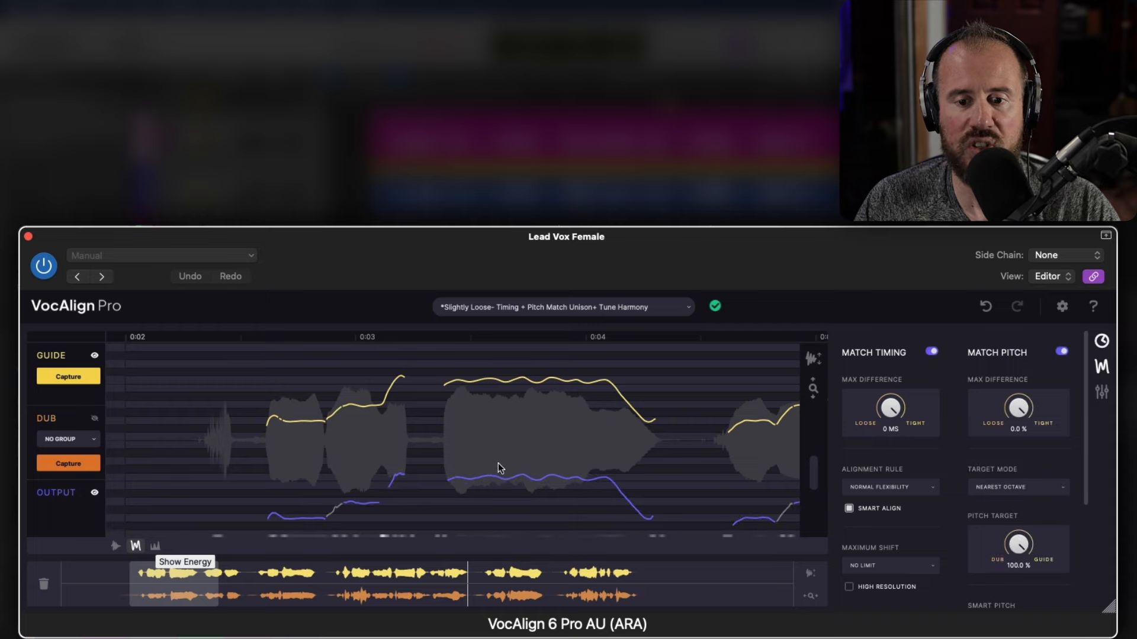
{"action": "mouse_move", "coordinate": [818, 406]}
{"action": "left_click_drag", "start_coordinate": [837, 406], "coordinate": [833, 416]}
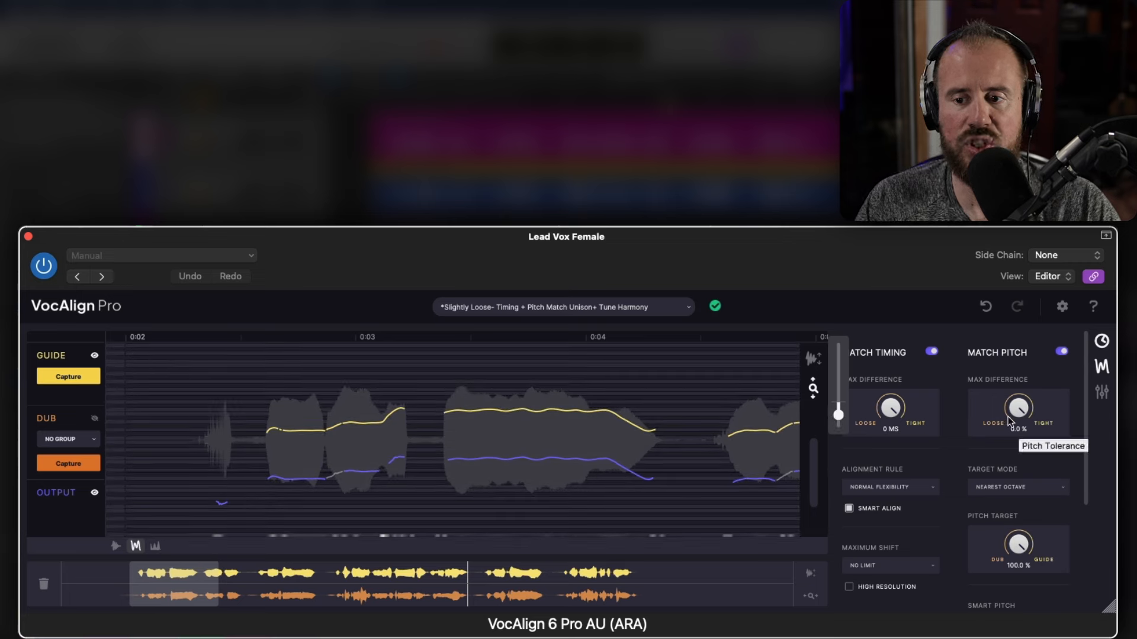
{"action": "left_click_drag", "start_coordinate": [1025, 413], "coordinate": [1011, 414]}
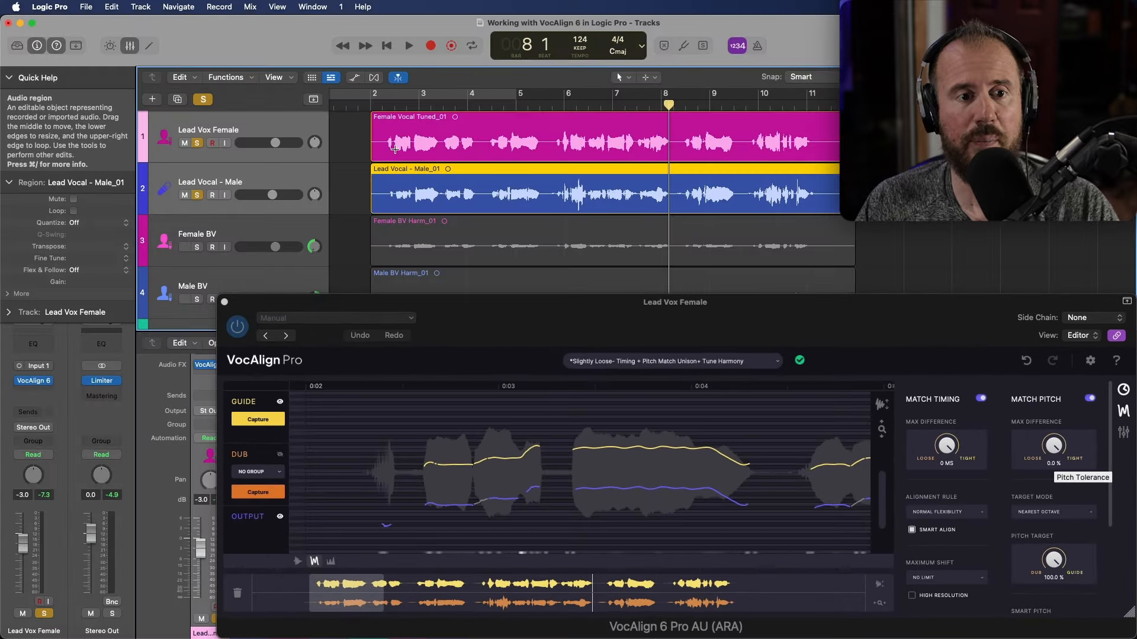
Unsolo the lead vocals and insert VocAlign 6 Pro AU (ARA) in mono on the Female BV and Male BV tracks.
{"action": "left_click", "coordinate": [203, 100]}
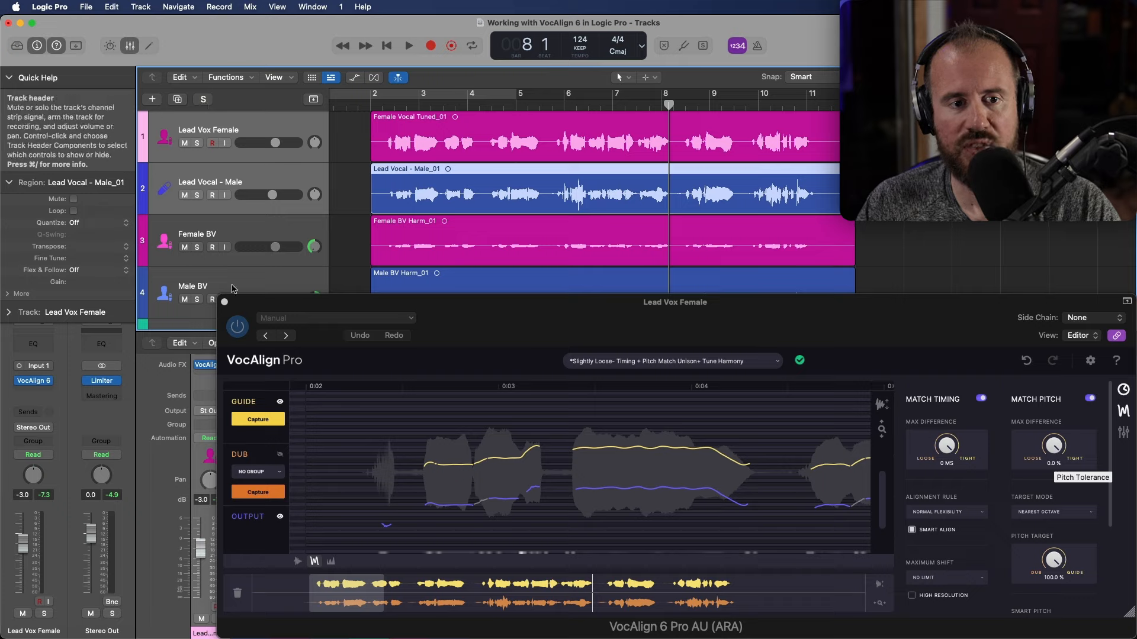
{"action": "left_click", "coordinate": [225, 304]}
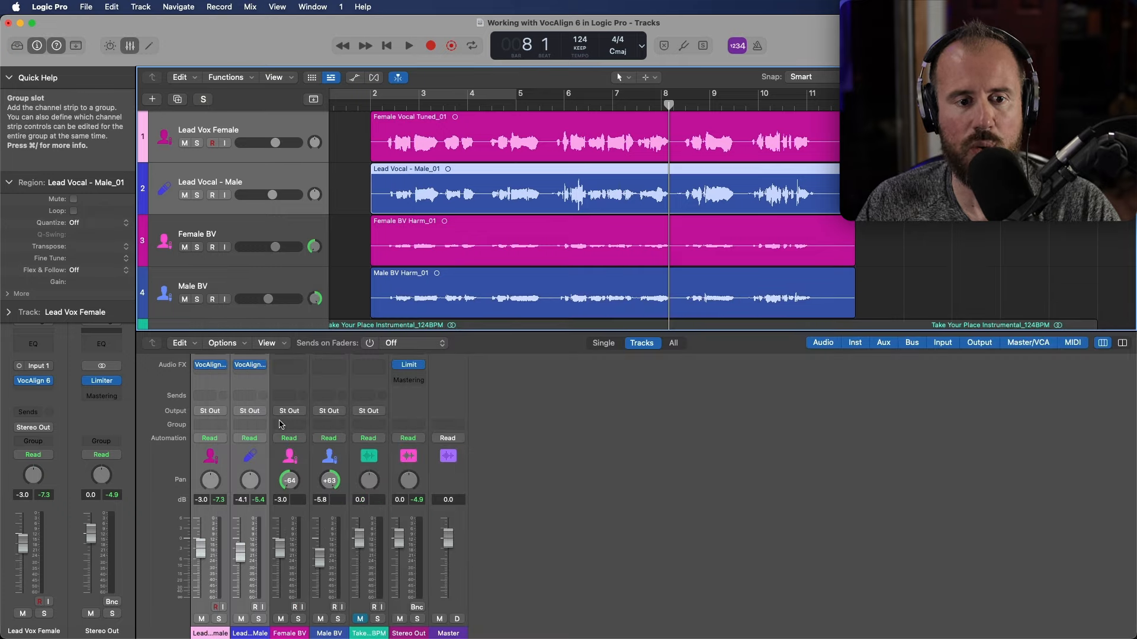
{"action": "left_click", "coordinate": [292, 385]}
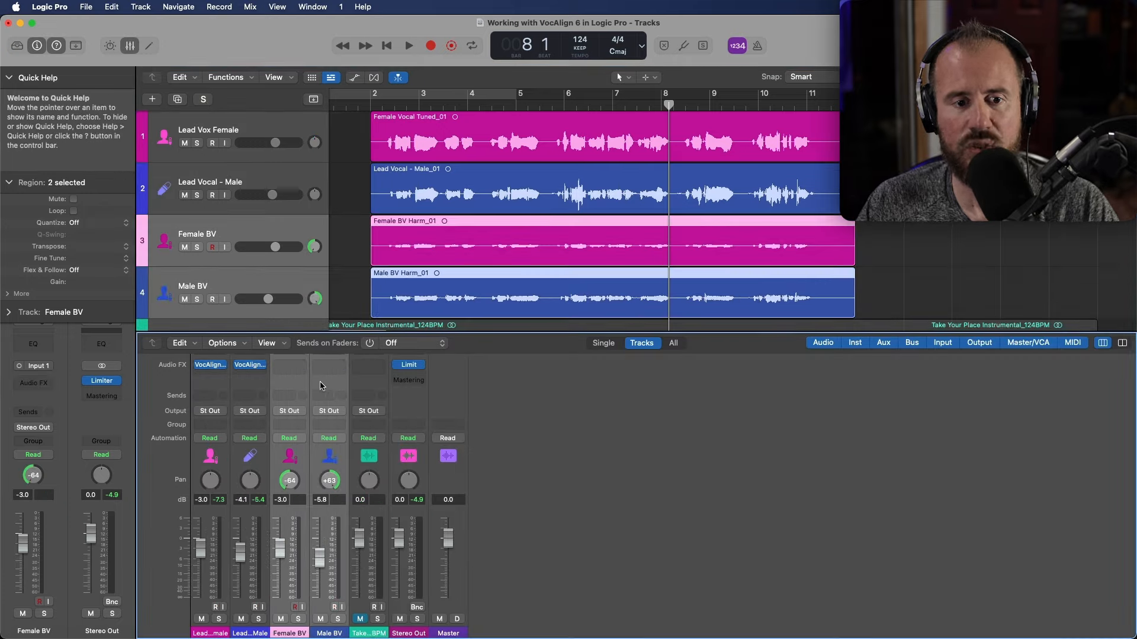
{"action": "left_click", "coordinate": [290, 365]}
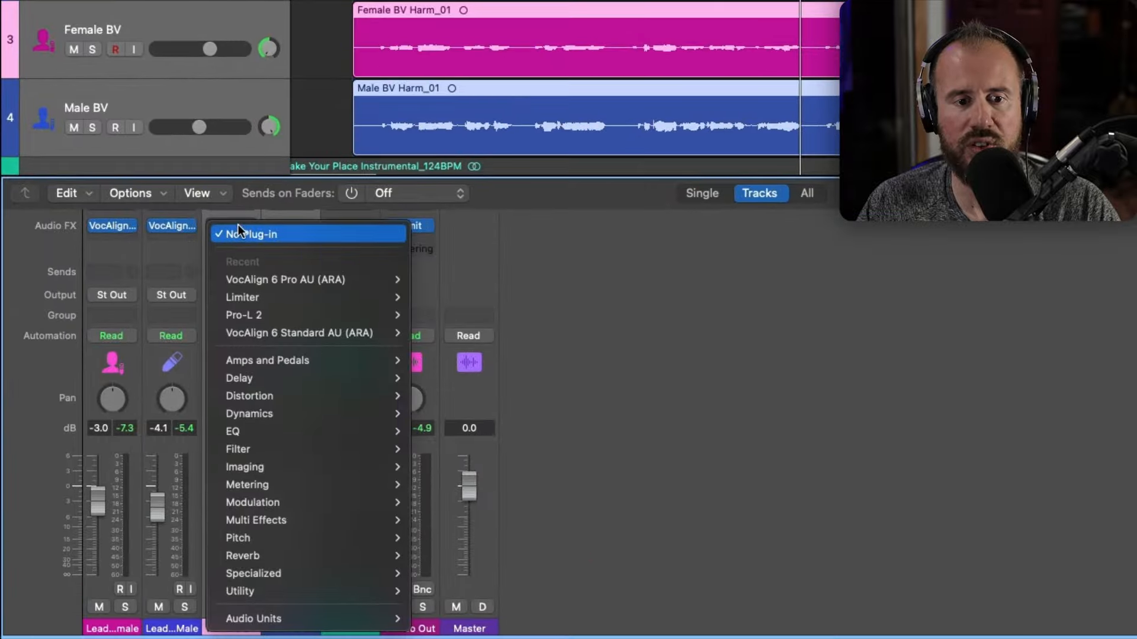
{"action": "mouse_move", "coordinate": [268, 281]}
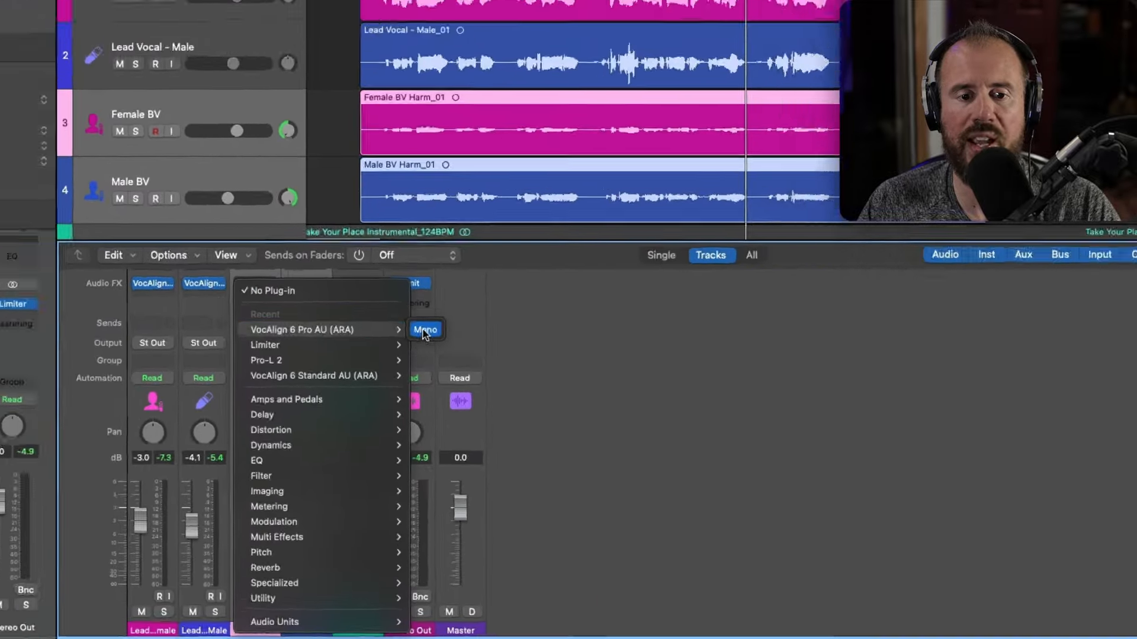
{"action": "left_click", "coordinate": [428, 280]}
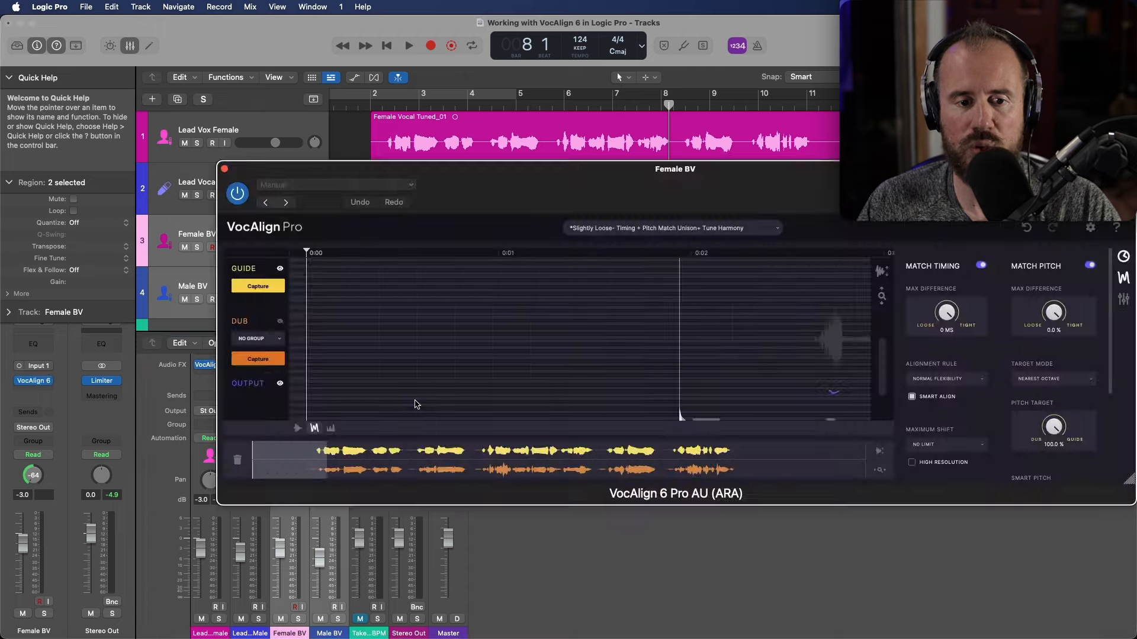
Create a new group for the next dub capture and capture the selected Female BV and Male BV regions into it as dubs.
{"action": "left_click_drag", "start_coordinate": [563, 177], "coordinate": [564, 300]}
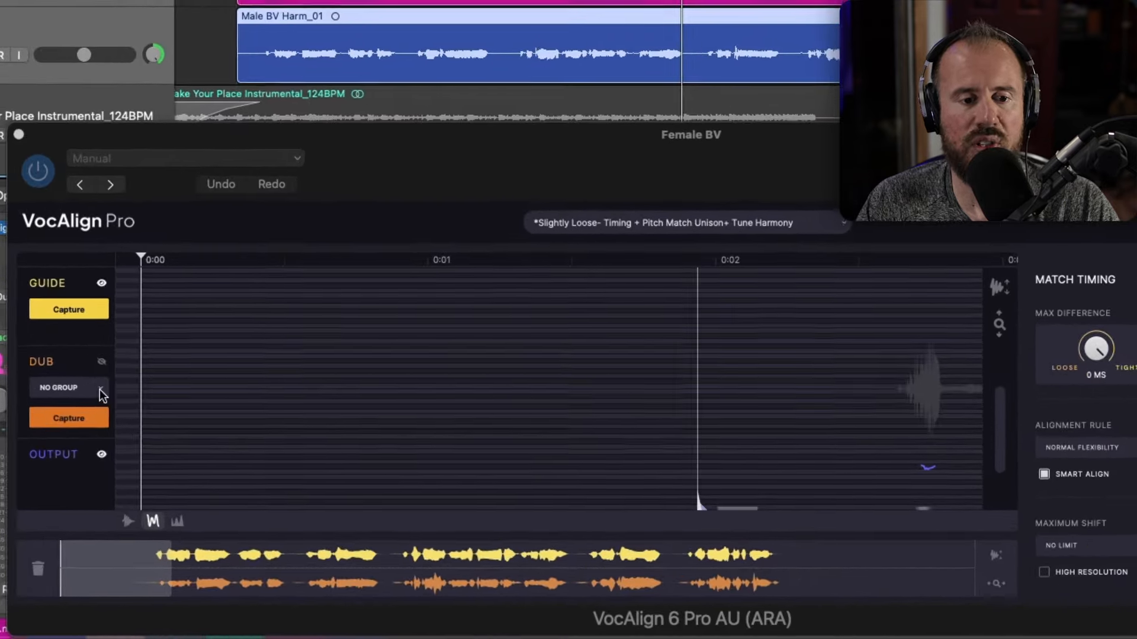
{"action": "left_click", "coordinate": [97, 388]}
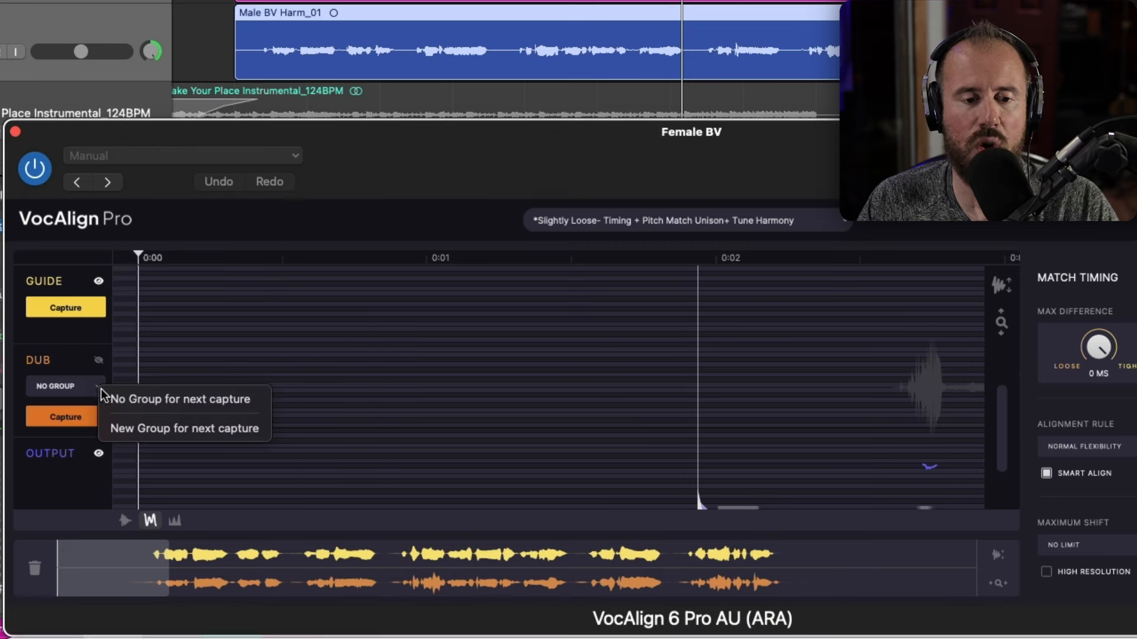
{"action": "left_click", "coordinate": [144, 427]}
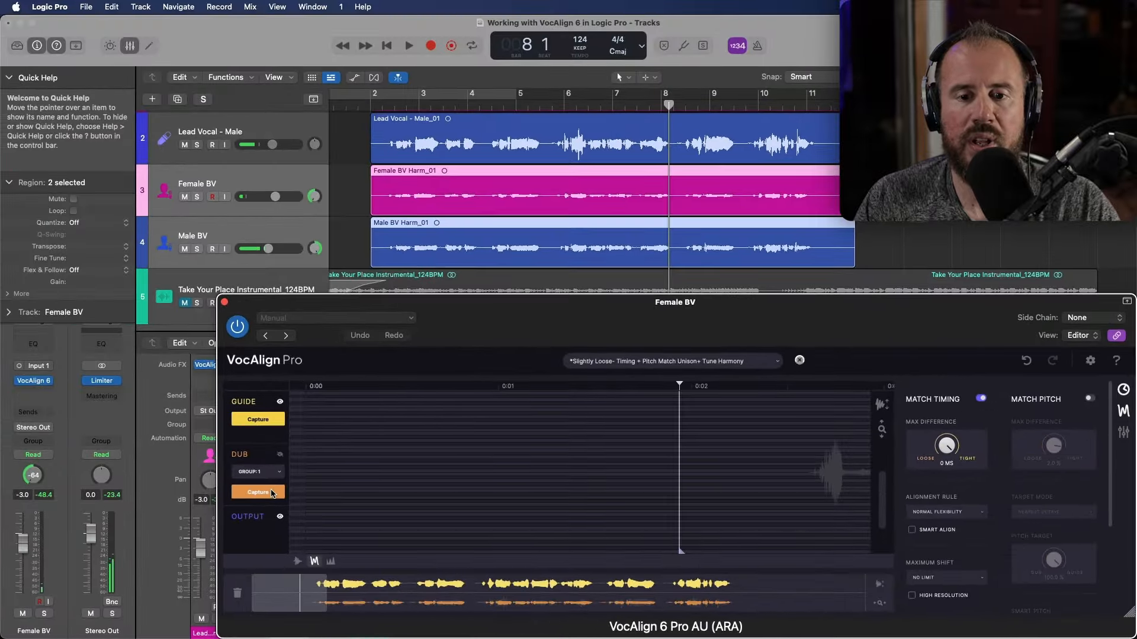
{"action": "left_click", "coordinate": [272, 492]}
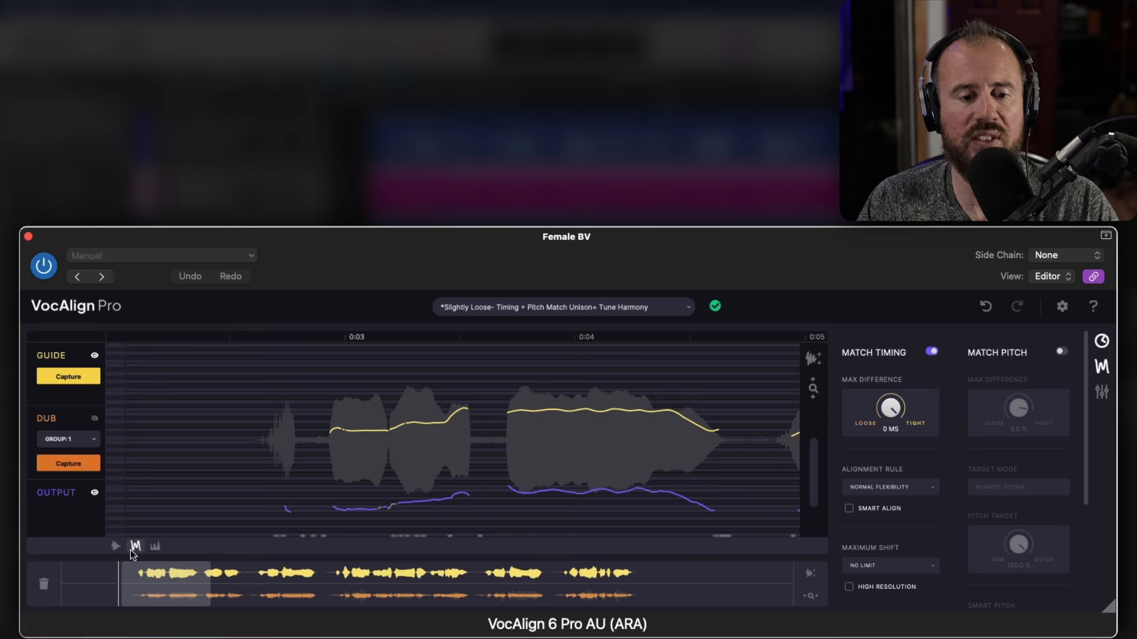
Show the waveforms and switch the displayed dub audio between the male lead, Female BV and Male BV to review each alignment.
{"action": "left_click", "coordinate": [115, 546]}
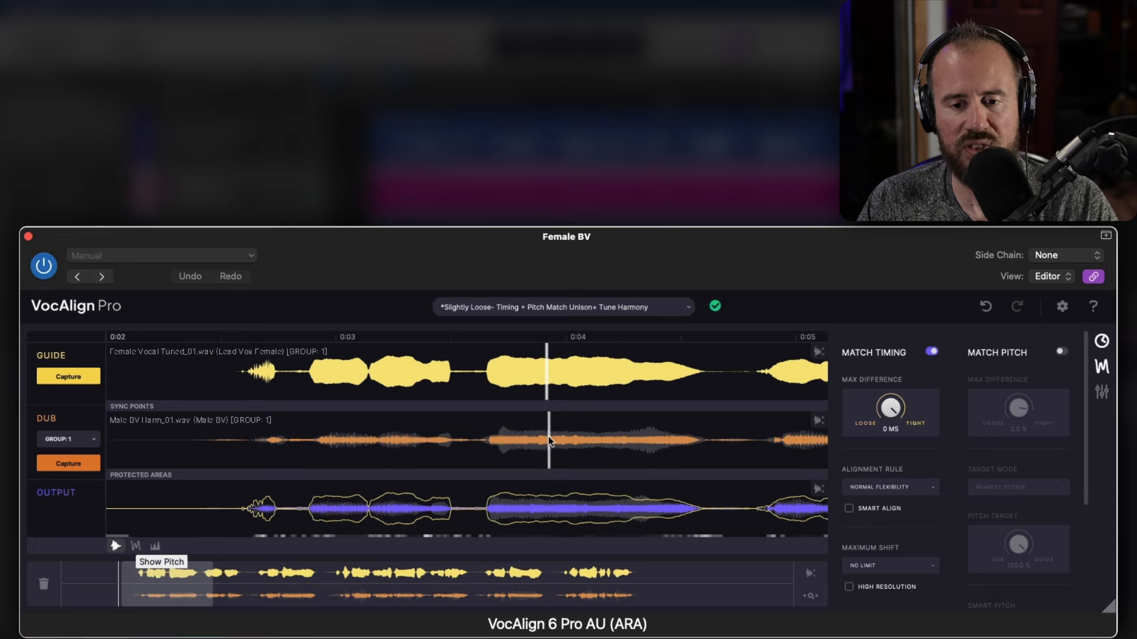
{"action": "right_click", "coordinate": [418, 442]}
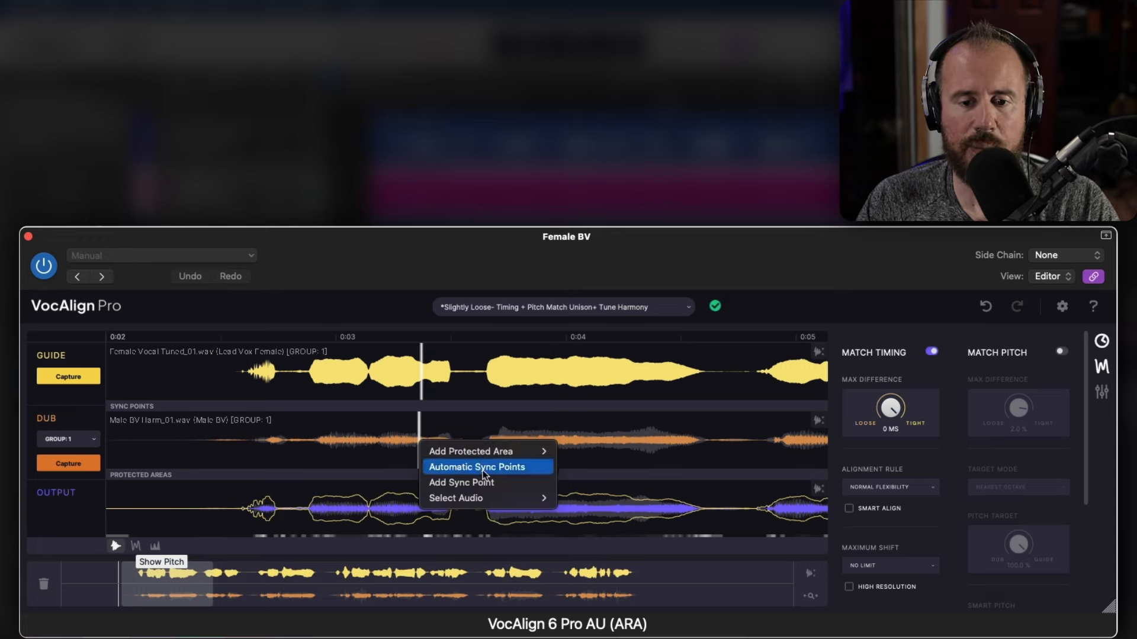
{"action": "mouse_move", "coordinate": [532, 498]}
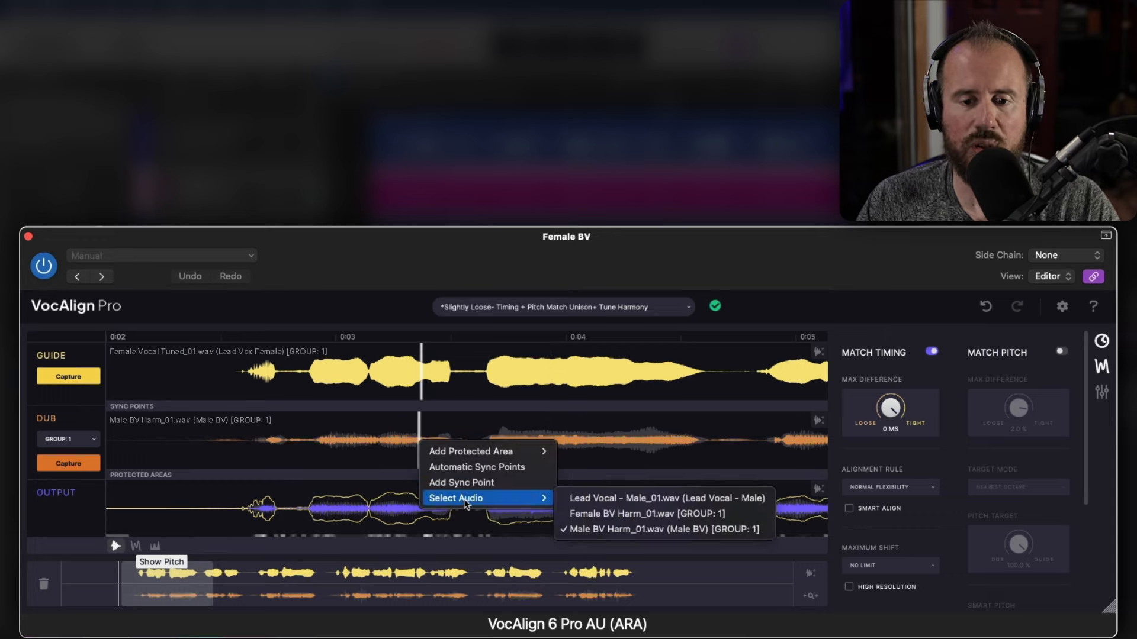
{"action": "left_click", "coordinate": [632, 498]}
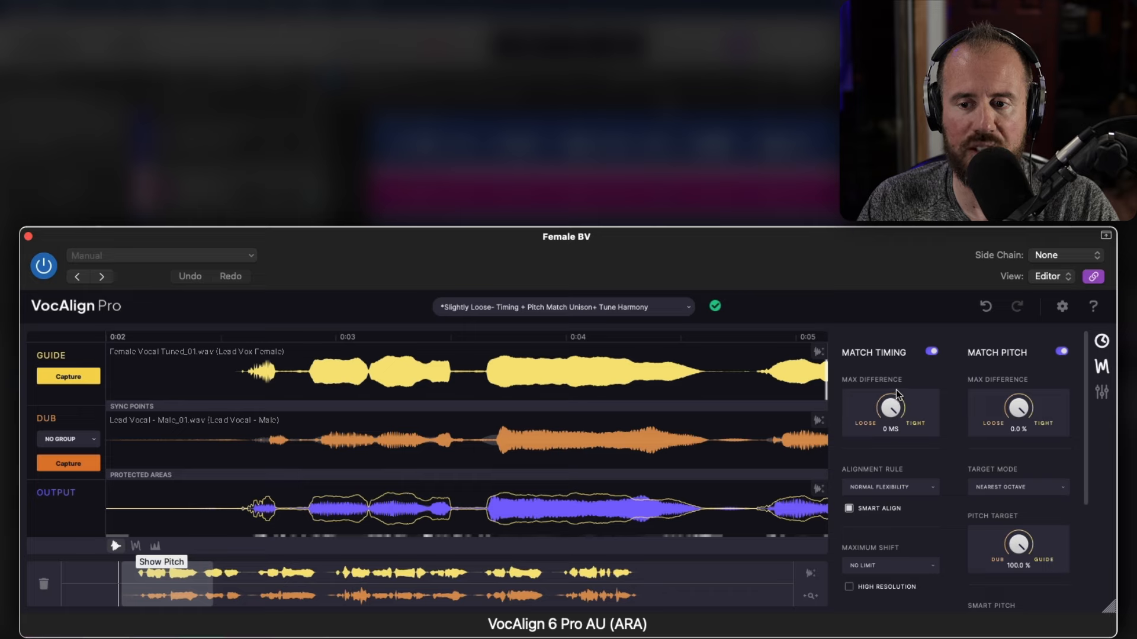
{"action": "right_click", "coordinate": [524, 453]}
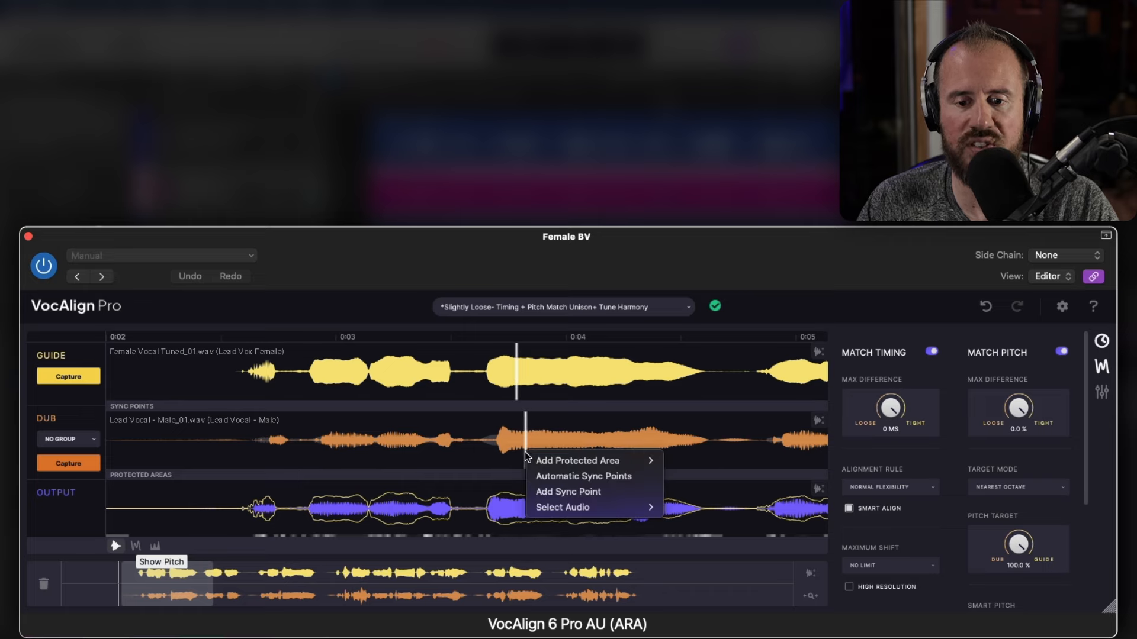
{"action": "mouse_move", "coordinate": [610, 508]}
{"action": "left_click", "coordinate": [686, 524]}
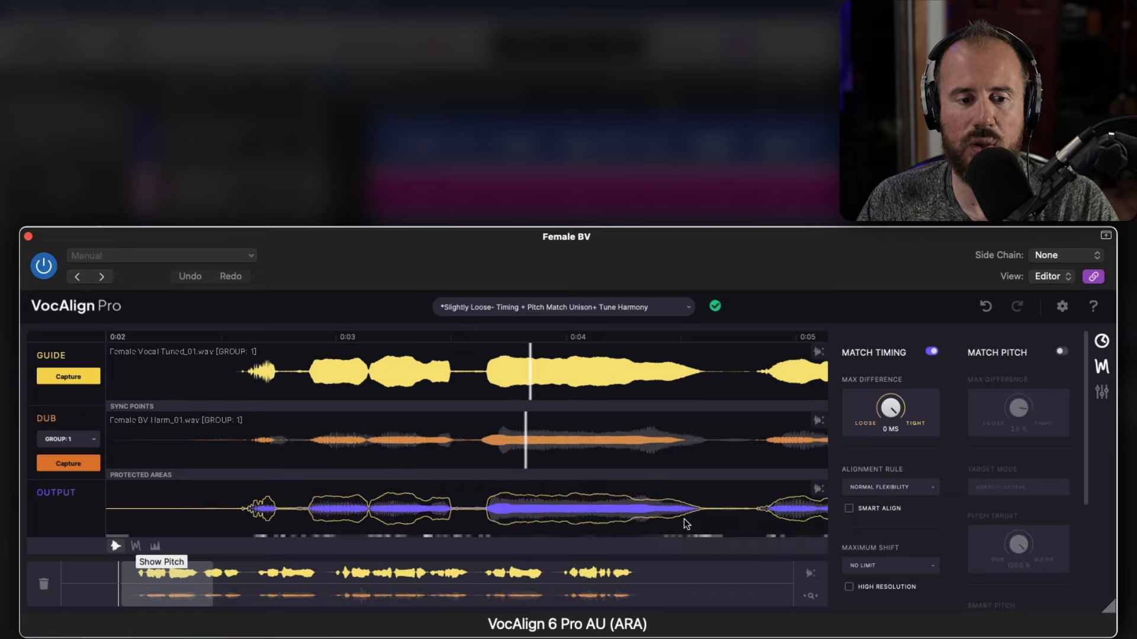
{"action": "right_click", "coordinate": [414, 453]}
{"action": "mouse_move", "coordinate": [470, 515]}
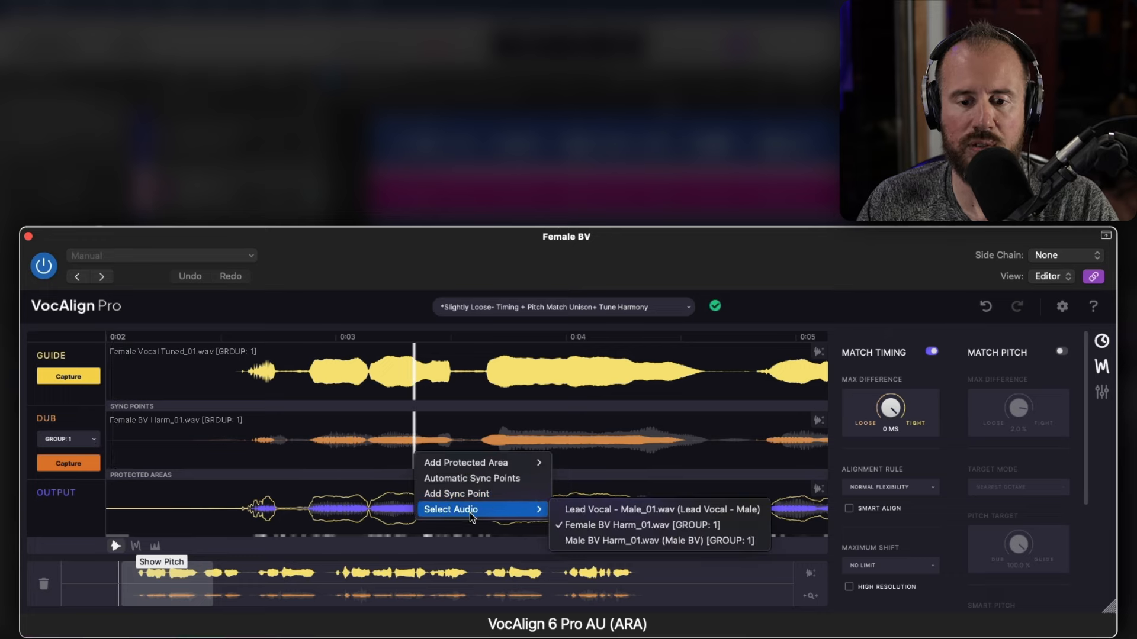
{"action": "left_click", "coordinate": [579, 540]}
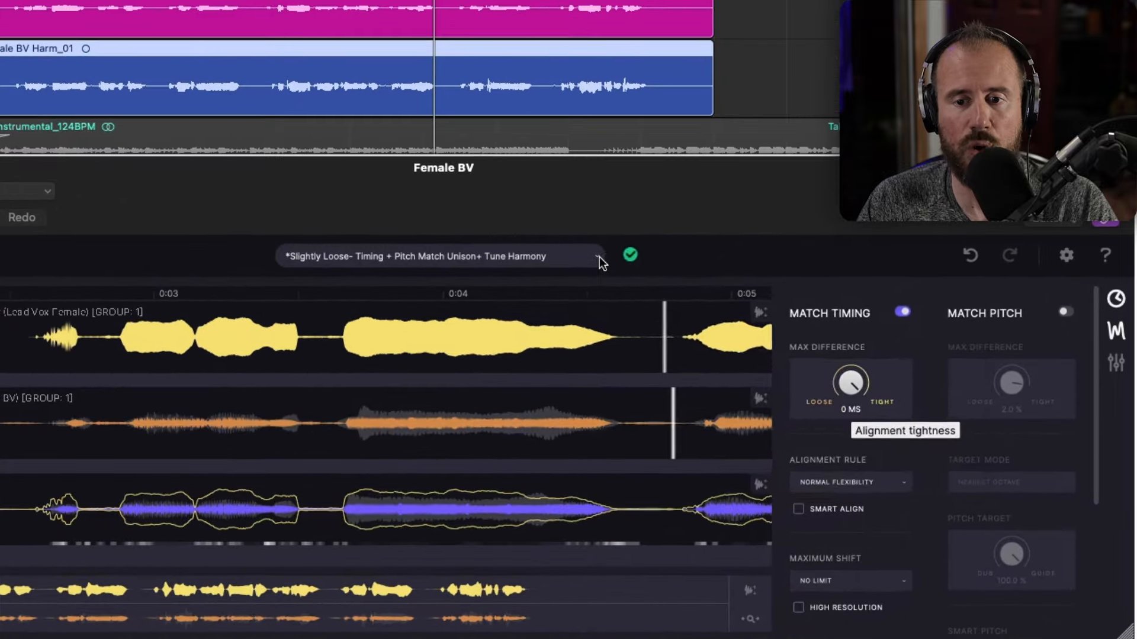
Load the "Slightly Loose- Timing + Pitch Match Unison+ Tune Harmony" preset for the backing vocal group and review the Smart Pitch options.
{"action": "left_click", "coordinate": [778, 362]}
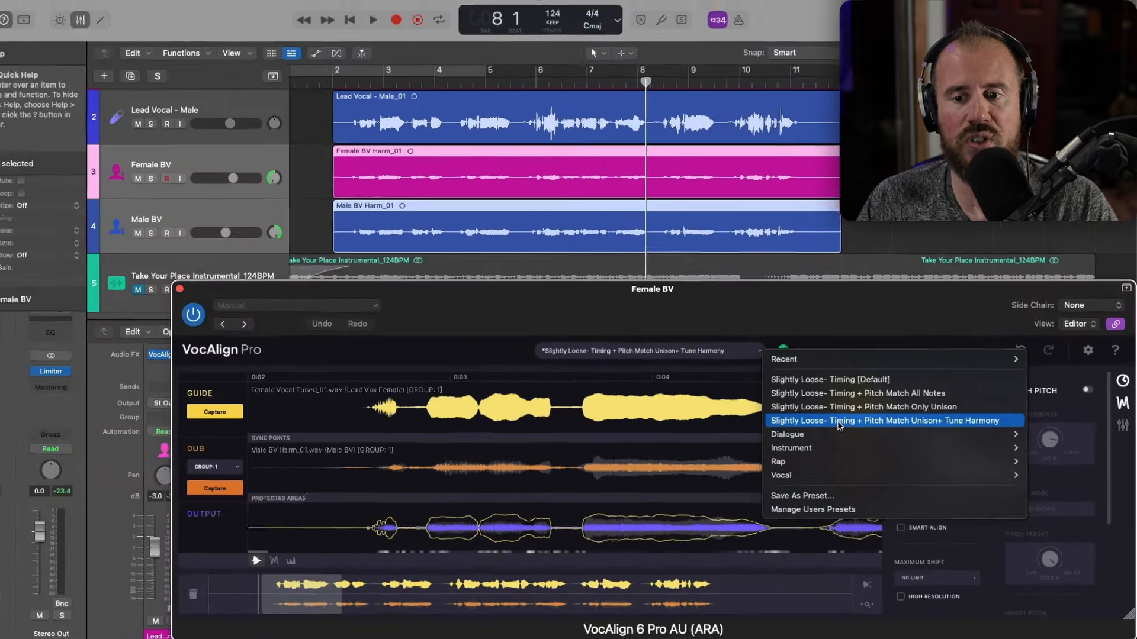
{"action": "left_click", "coordinate": [711, 358]}
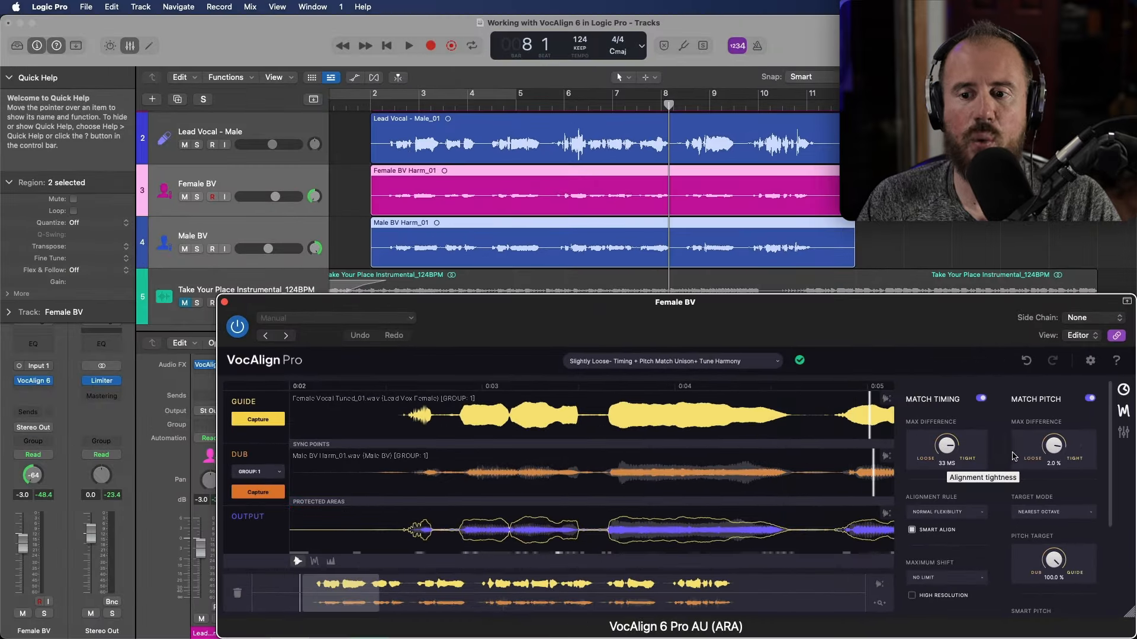
{"action": "scroll", "coordinate": [999, 454], "scroll_direction": "down", "scroll_amount": 5}
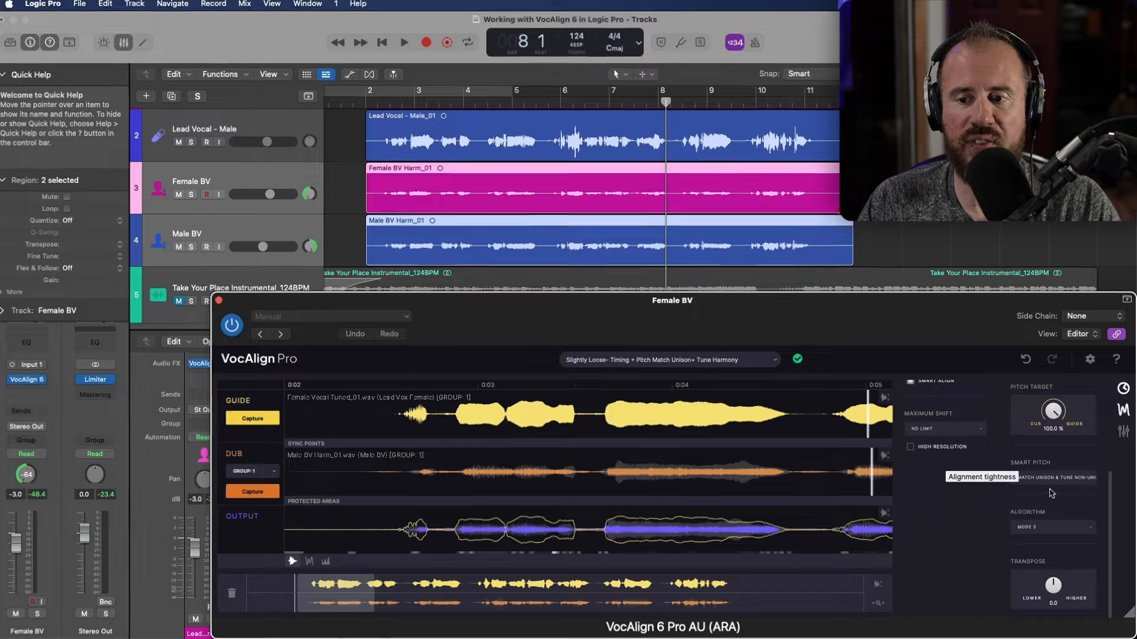
{"action": "left_click", "coordinate": [1056, 479]}
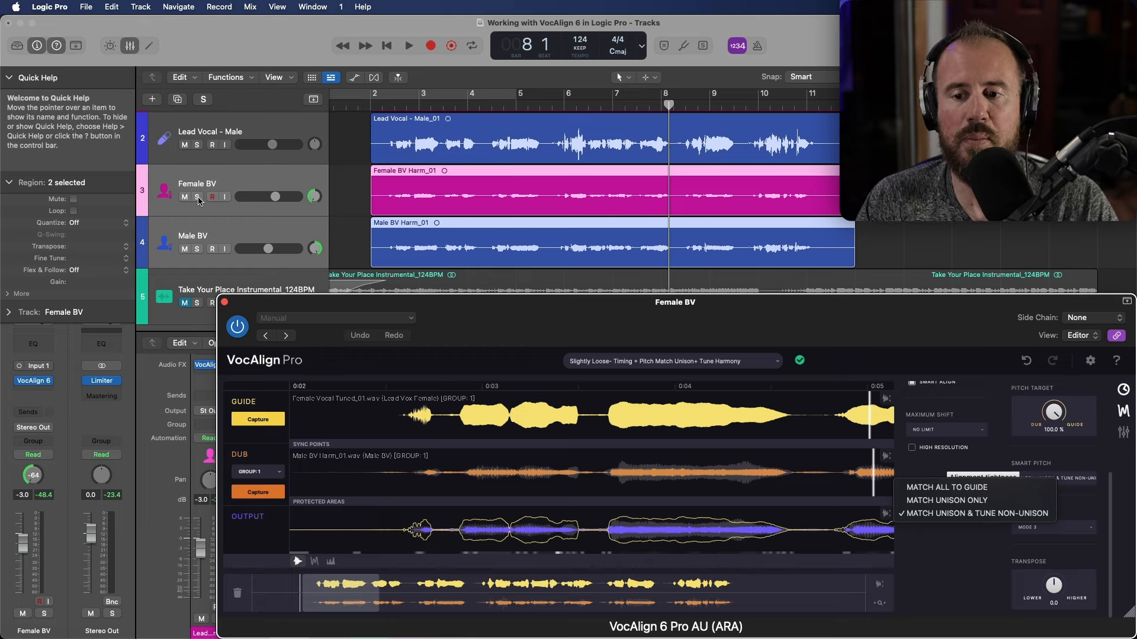
{"action": "left_click", "coordinate": [947, 404]}
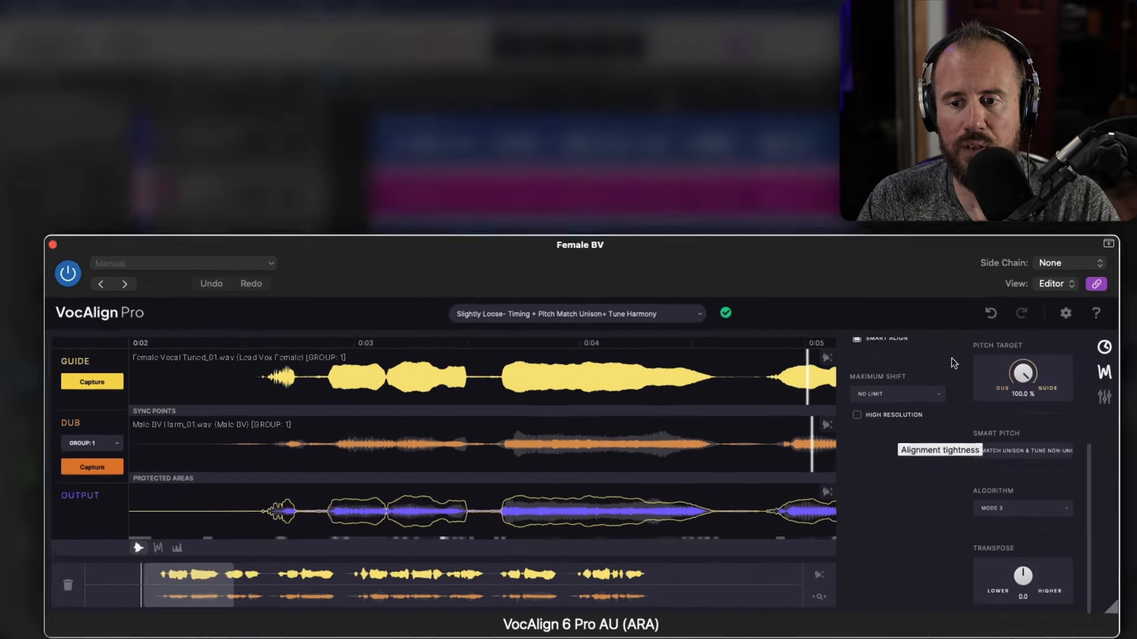
Set the Match Timing max difference to 0 ms and compare the output waveform around 0:05 with timing matching off and on.
{"action": "scroll", "coordinate": [953, 363], "scroll_direction": "up", "scroll_amount": 3}
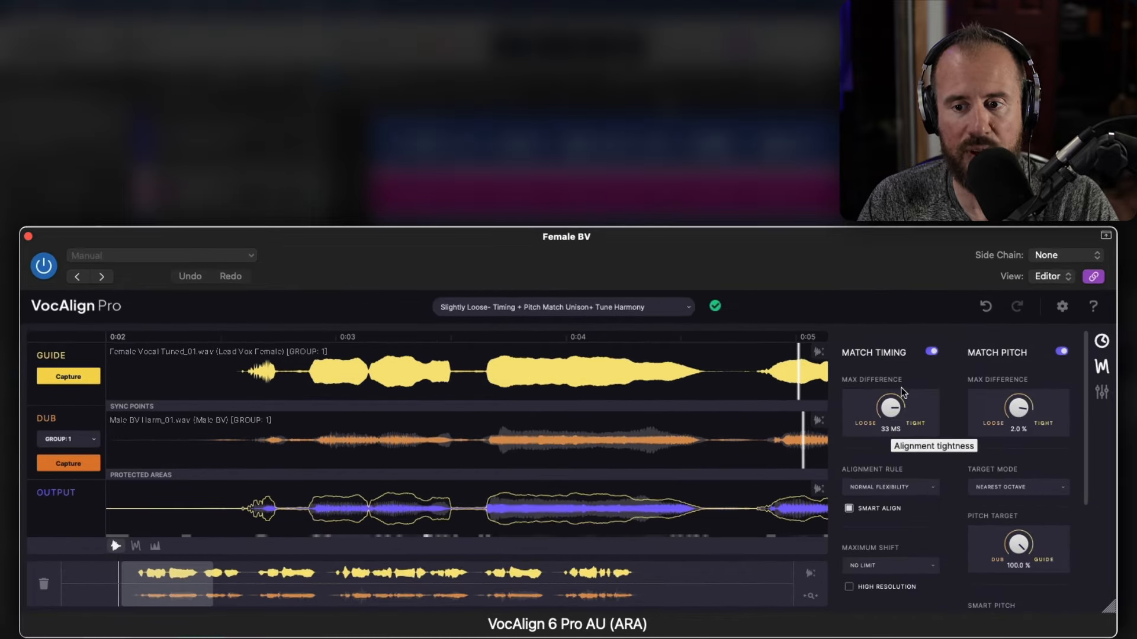
{"action": "left_click_drag", "start_coordinate": [900, 387], "coordinate": [918, 405]}
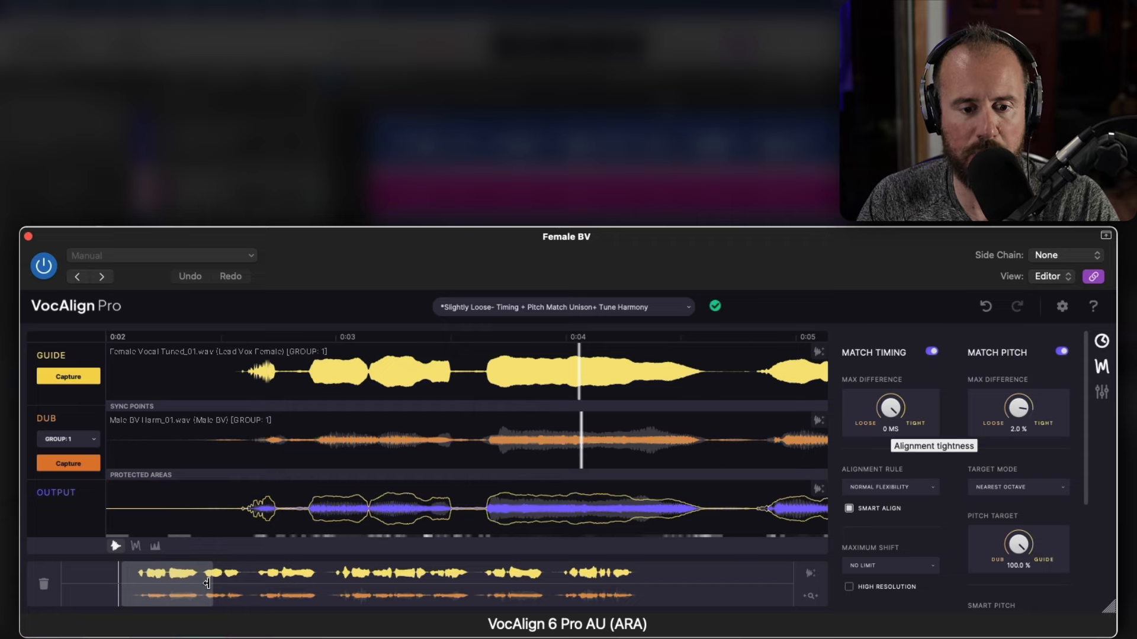
{"action": "left_click_drag", "start_coordinate": [207, 583], "coordinate": [193, 584]}
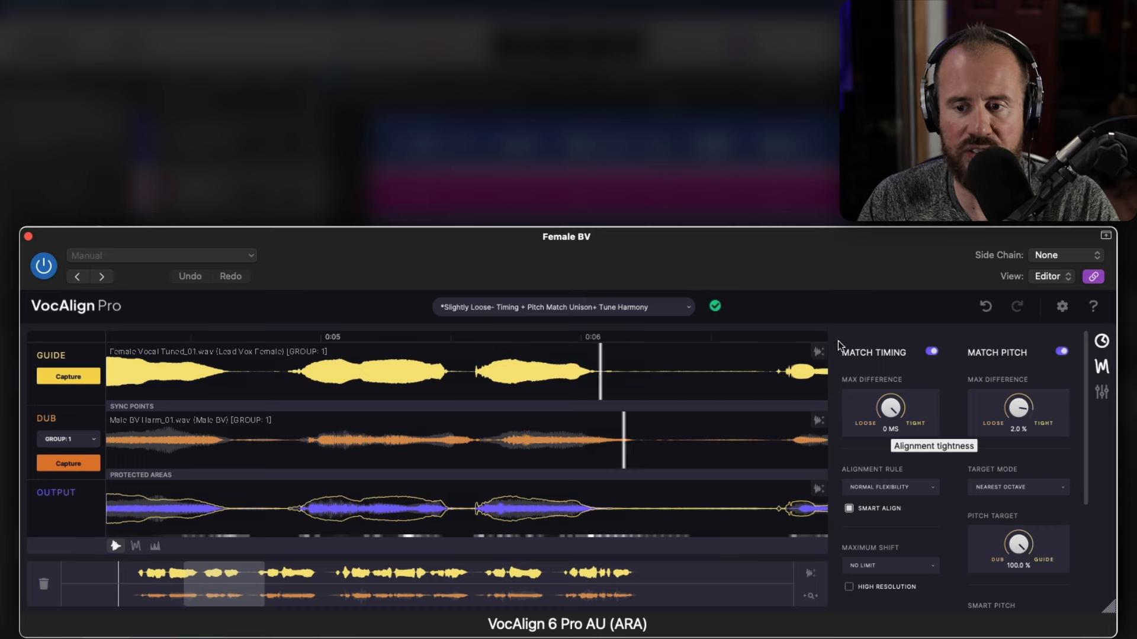
{"action": "left_click", "coordinate": [931, 352]}
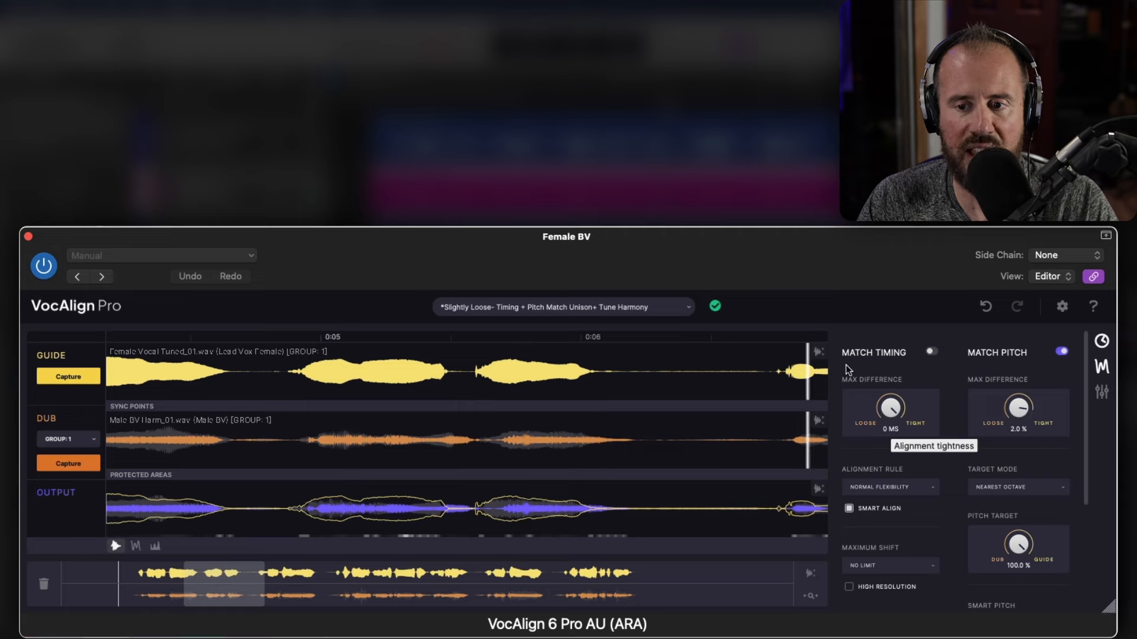
{"action": "left_click", "coordinate": [932, 352]}
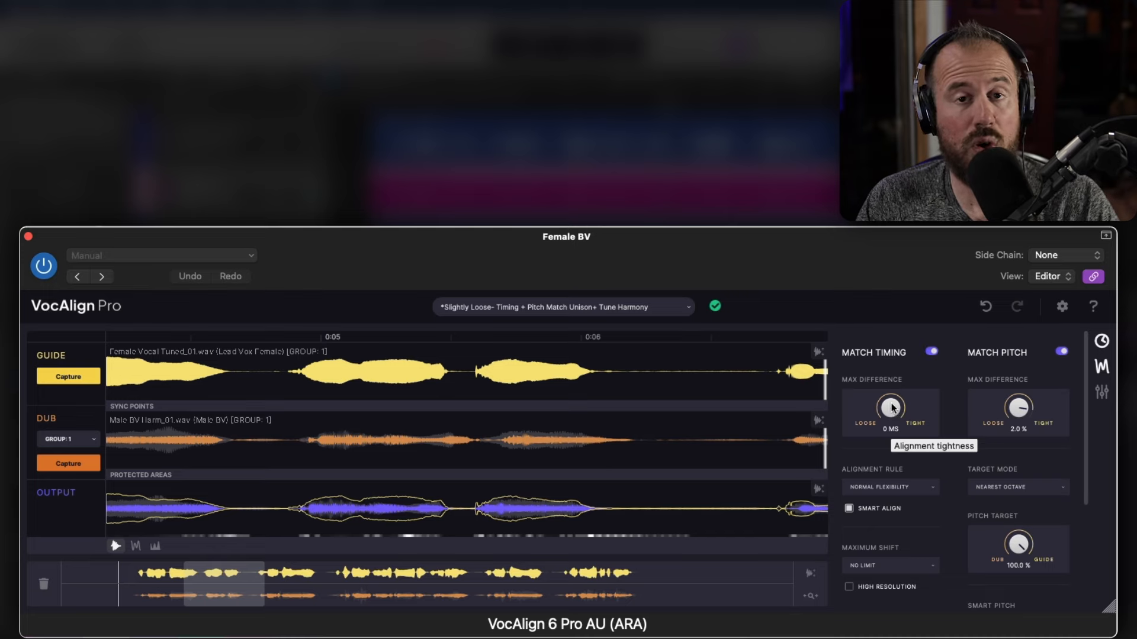
Show the Male BV pitch curves over most of the recording and compare the output with pitch matching switched off and on.
{"action": "scroll", "coordinate": [951, 502], "scroll_direction": "down", "scroll_amount": 3}
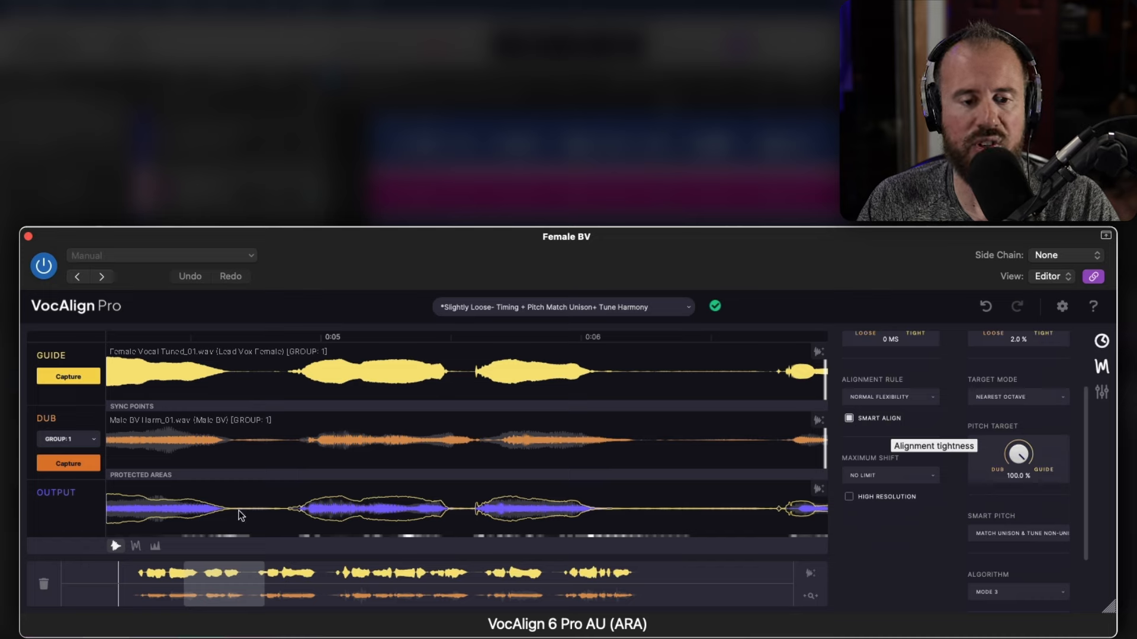
{"action": "left_click", "coordinate": [136, 546]}
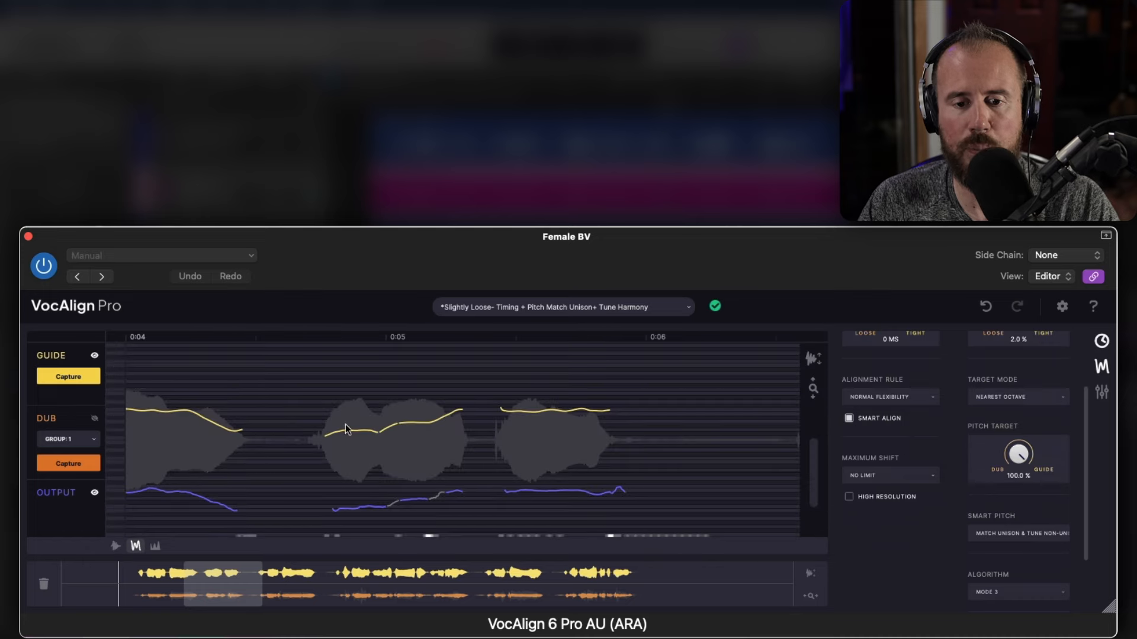
{"action": "scroll", "coordinate": [965, 394], "scroll_direction": "up", "scroll_amount": 3}
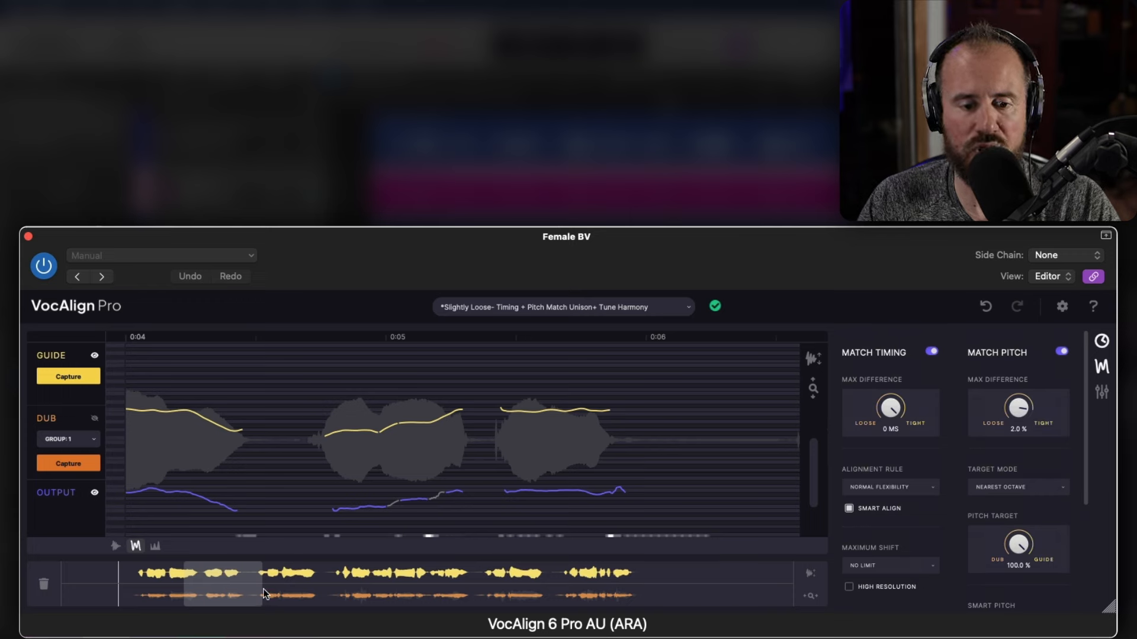
{"action": "left_click_drag", "start_coordinate": [265, 586], "coordinate": [573, 585]}
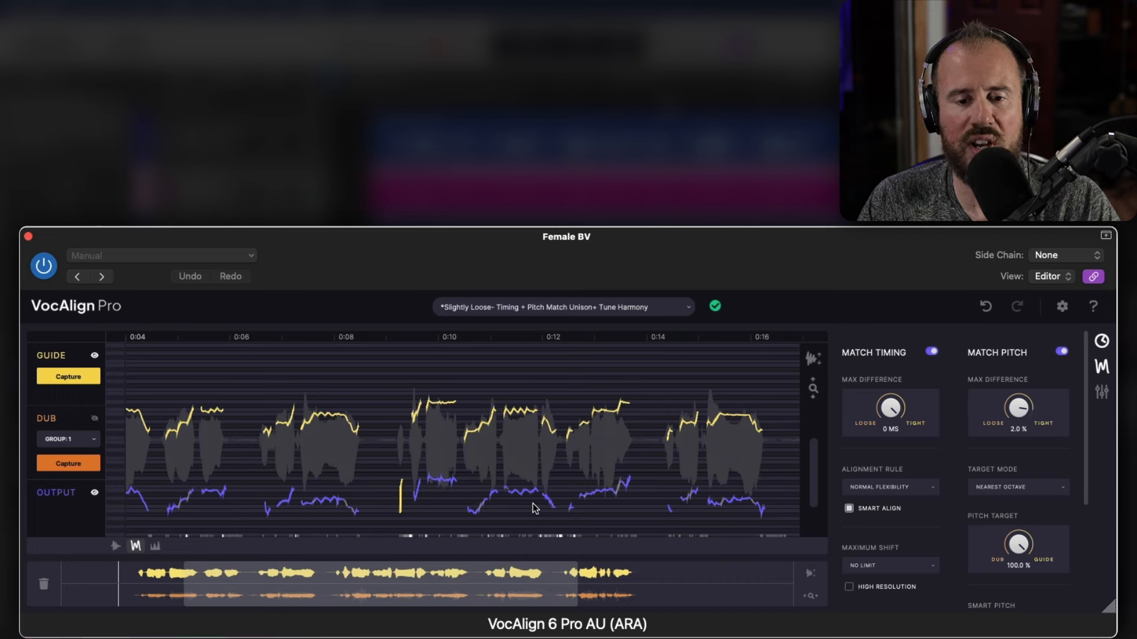
{"action": "left_click", "coordinate": [1062, 352]}
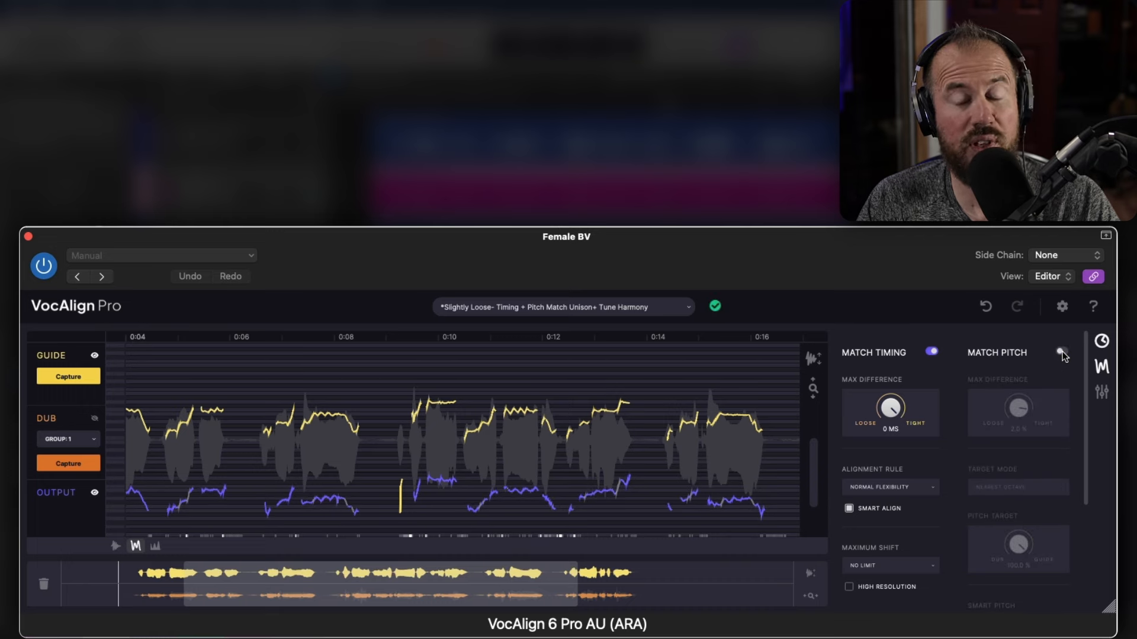
{"action": "left_click", "coordinate": [1062, 352]}
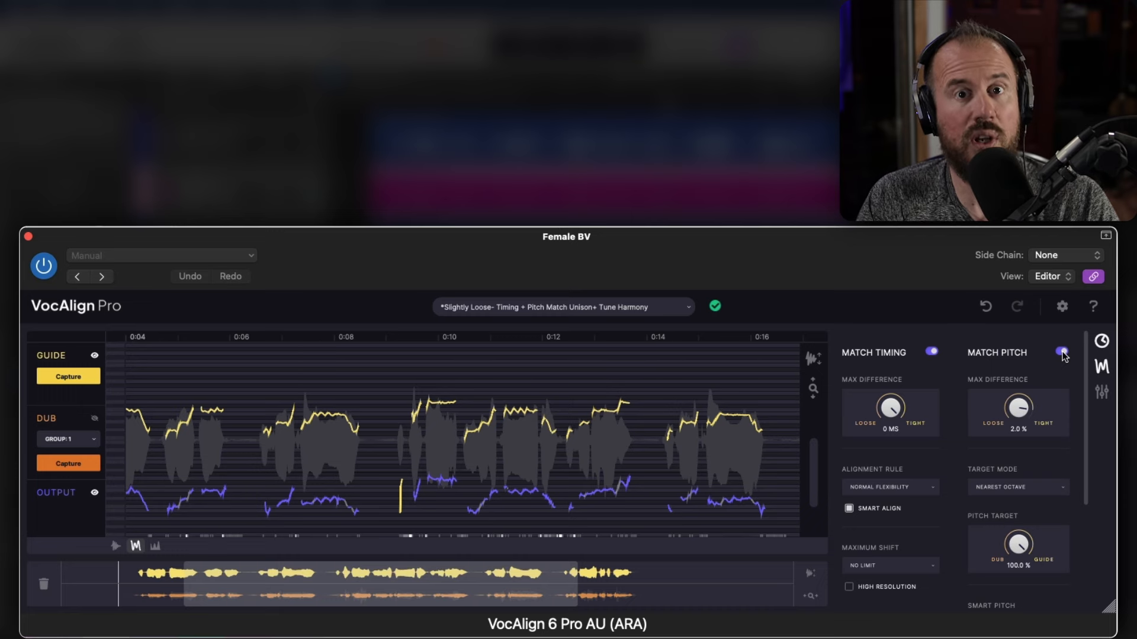
{"action": "left_click", "coordinate": [1061, 352]}
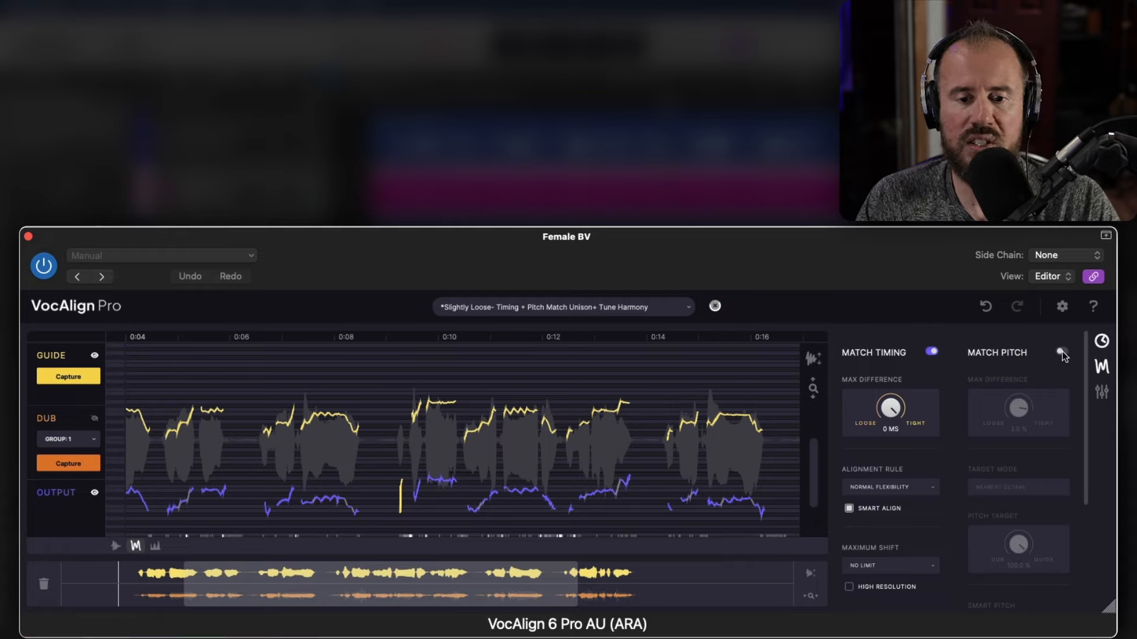
{"action": "left_click", "coordinate": [1061, 352]}
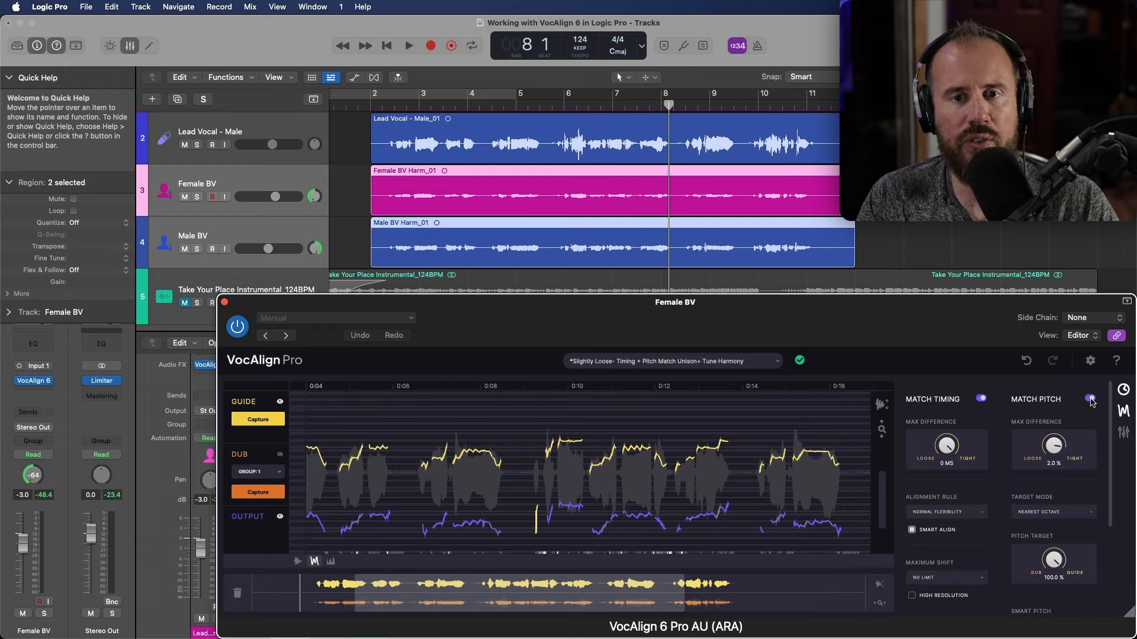
Close the Female BV plug-in window and play back the aligned lead and backing vocals together from bar 2.
{"action": "left_click", "coordinate": [225, 302]}
{"action": "scroll", "coordinate": [384, 106], "scroll_direction": "up", "scroll_amount": 2}
{"action": "left_click", "coordinate": [373, 107]}
{"action": "key", "text": "space"}
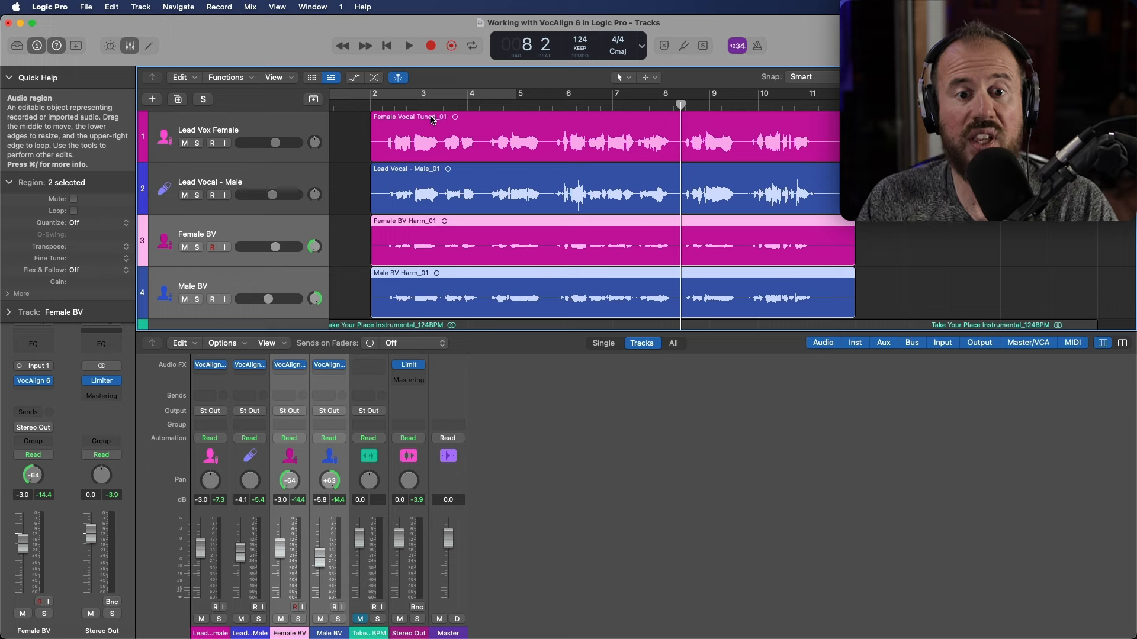
{"action": "left_click", "coordinate": [605, 174]}
{"action": "left_click", "coordinate": [290, 365]}
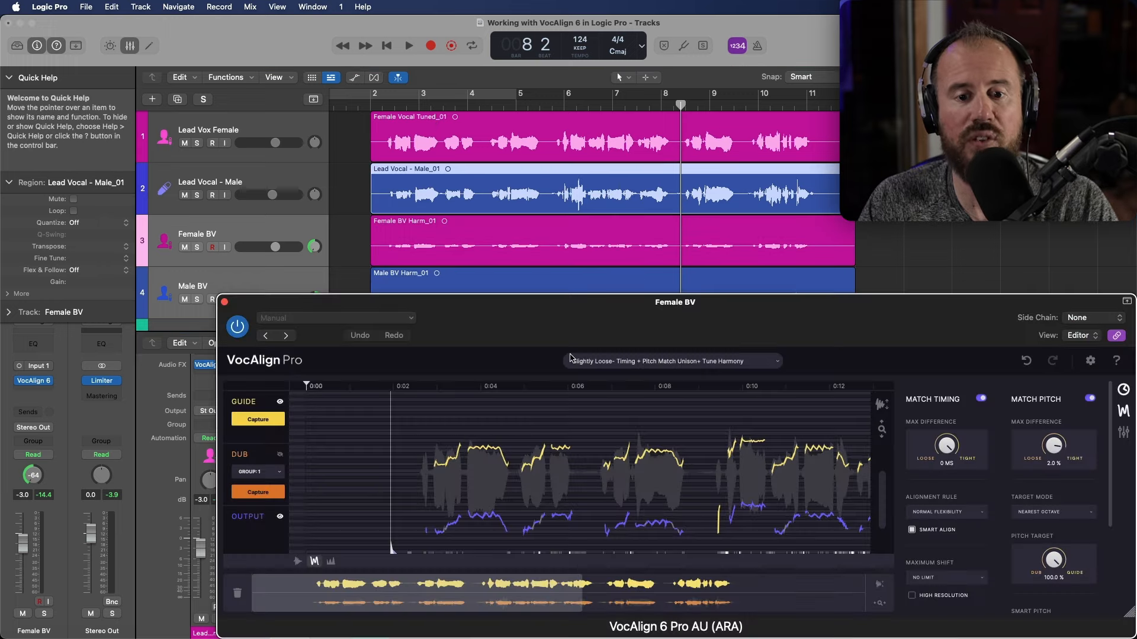
{"action": "key", "text": "super+w"}
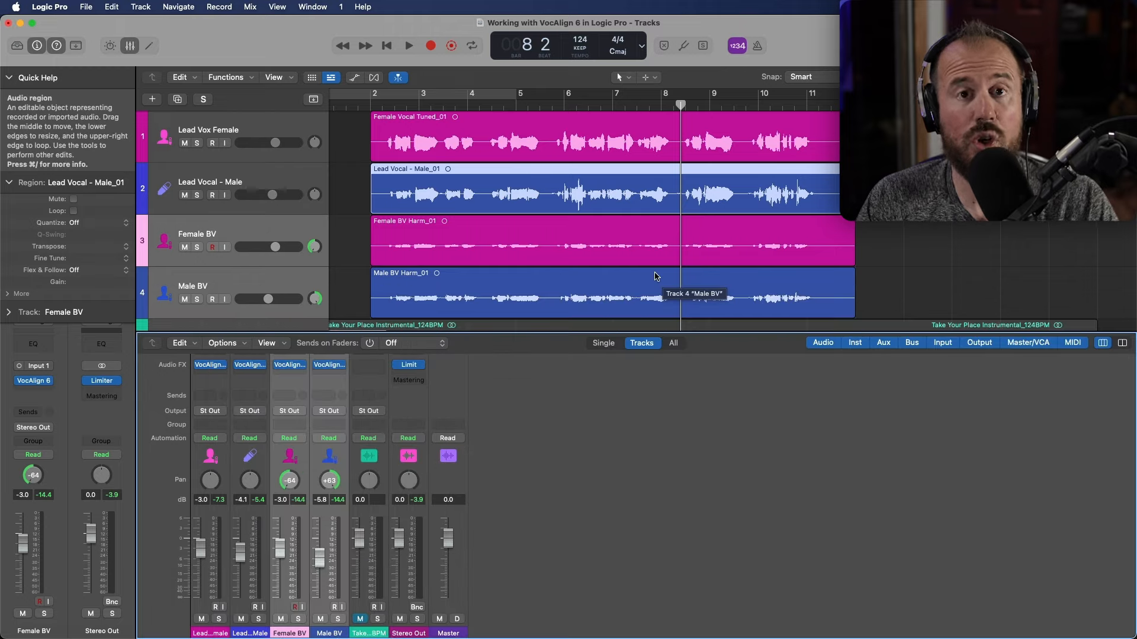
Bounce the Male BV Harm_01 region in place to a new track, muting the source and excluding volume/pan automation.
{"action": "left_click", "coordinate": [722, 276]}
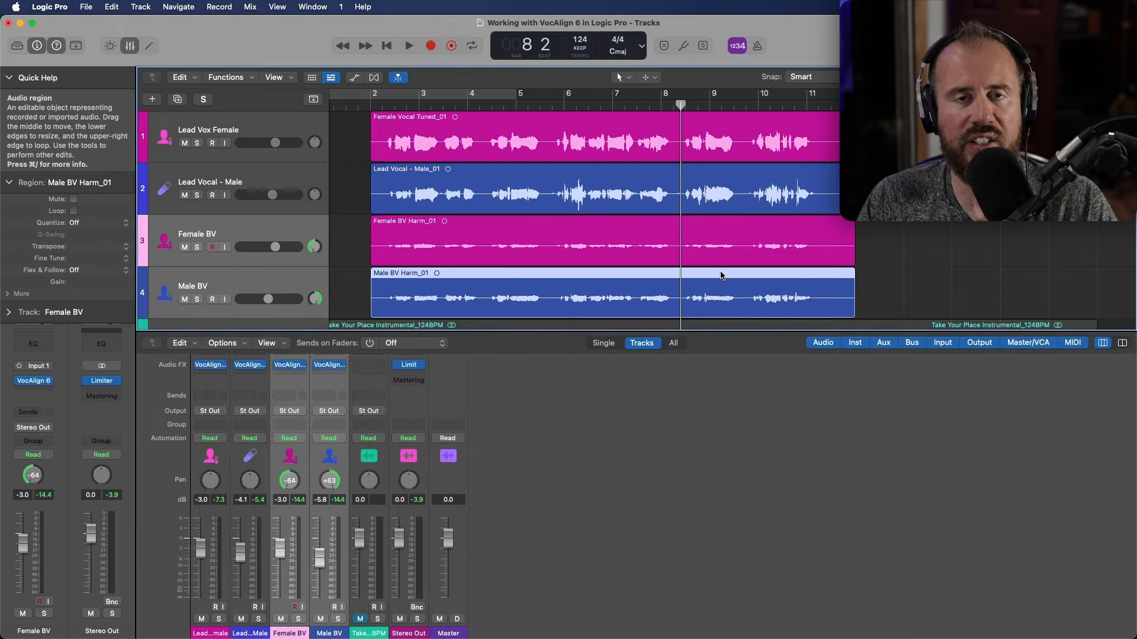
{"action": "right_click", "coordinate": [609, 278]}
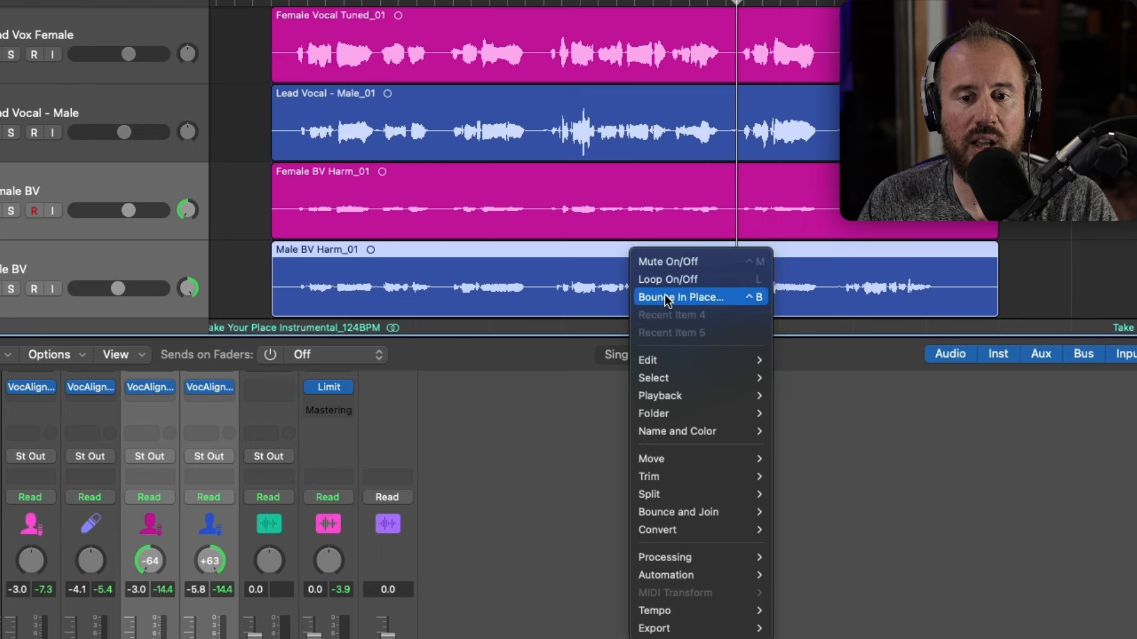
{"action": "left_click", "coordinate": [665, 297]}
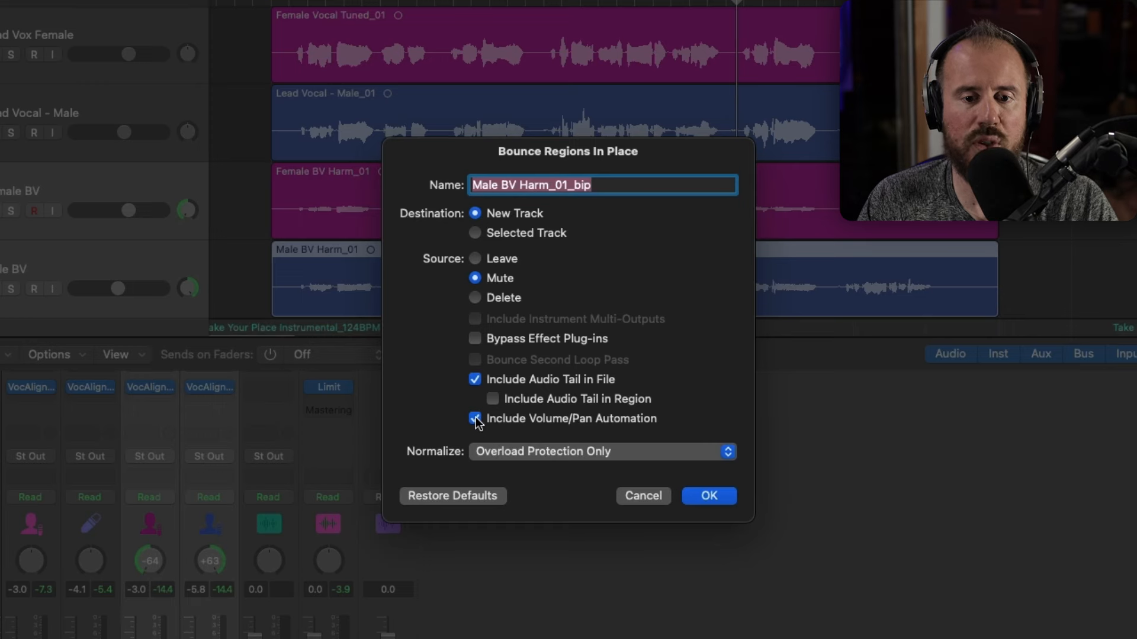
{"action": "left_click", "coordinate": [711, 496]}
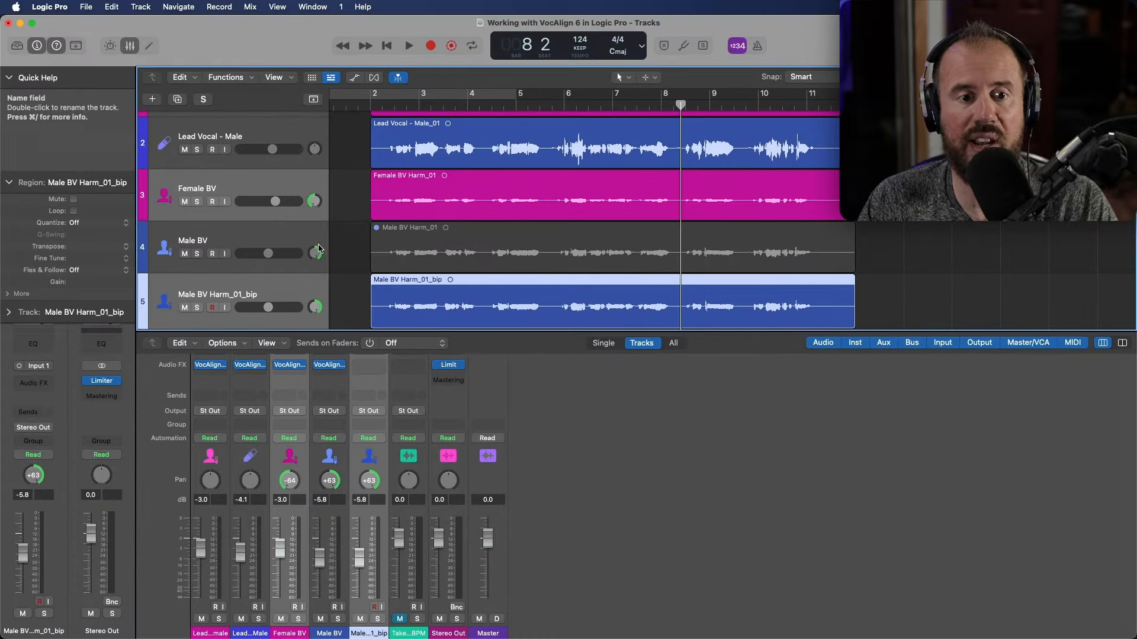
Bounce the Female BV Harm_01 region in place to a new track with the source muted and volume/pan automation excluded.
{"action": "left_click", "coordinate": [469, 238]}
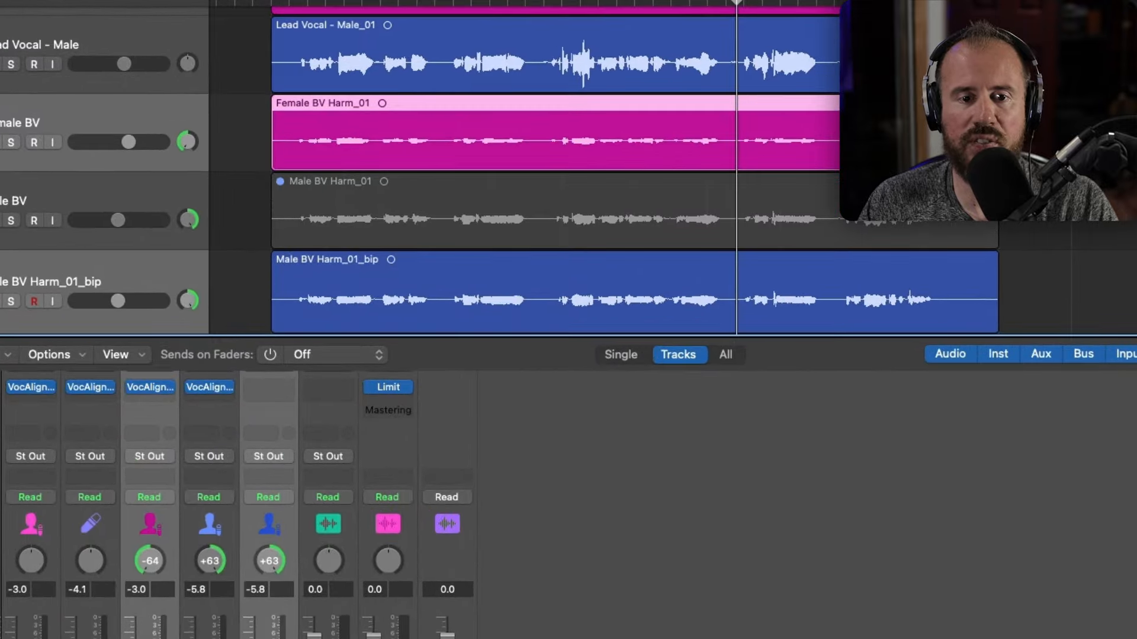
{"action": "right_click", "coordinate": [763, 99]}
{"action": "left_click", "coordinate": [818, 112]}
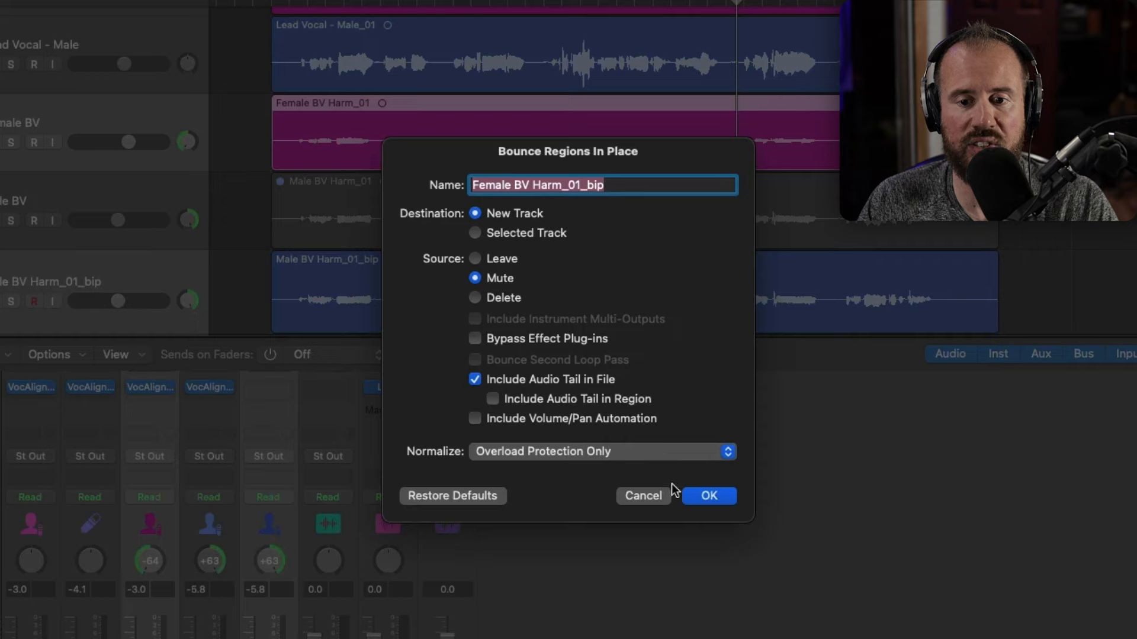
{"action": "left_click", "coordinate": [709, 495]}
Bounce the Lead Vocal - Male_01 region in place to a new track, with the source muted and volume/pan automation excluded.
{"action": "scroll", "coordinate": [807, 235], "scroll_direction": "up", "scroll_amount": 2}
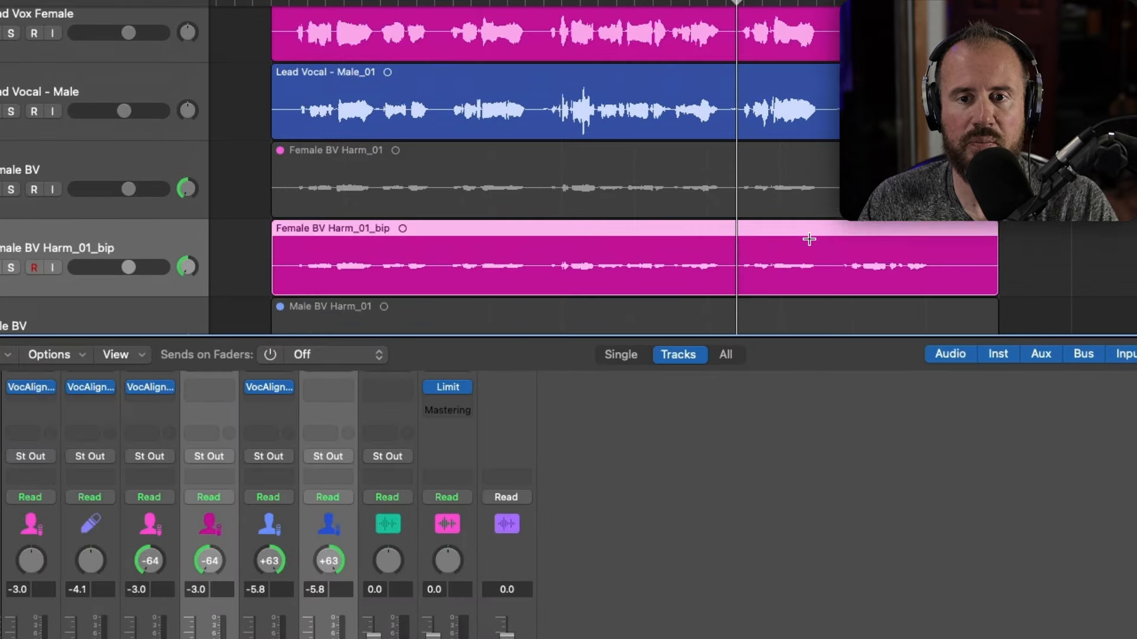
{"action": "left_click", "coordinate": [870, 122]}
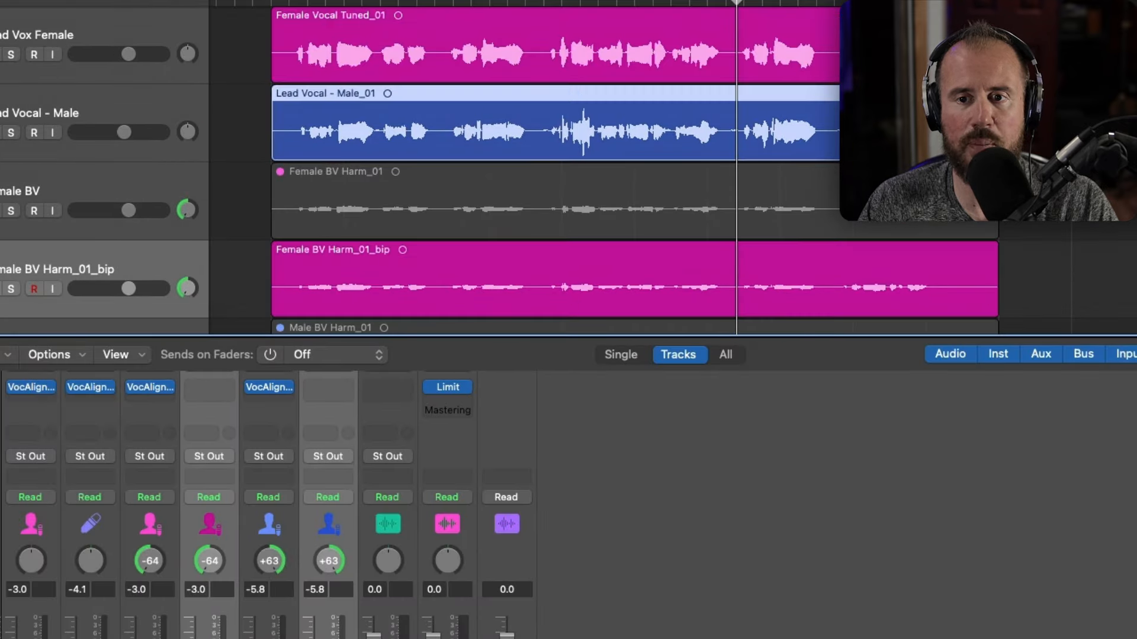
{"action": "right_click", "coordinate": [904, 225]}
{"action": "left_click", "coordinate": [942, 172]}
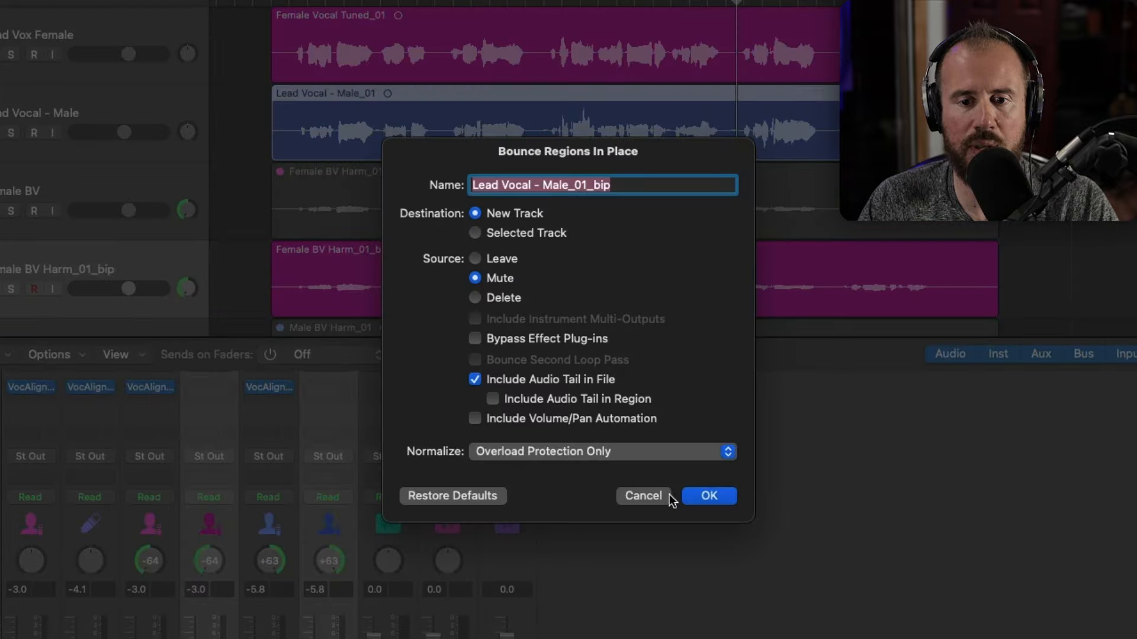
{"action": "left_click", "coordinate": [714, 495]}
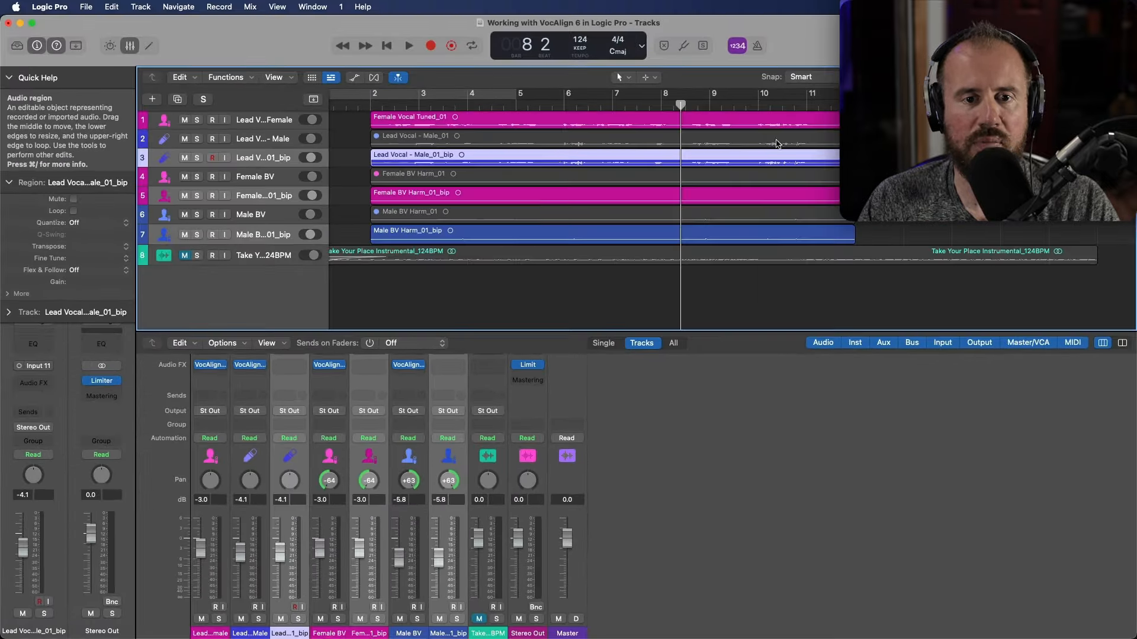
Select the original Lead Vocal - Male, Female BV and Male BV tracks together and bypass their VocAlign plug-ins.
{"action": "left_click", "coordinate": [264, 139]}
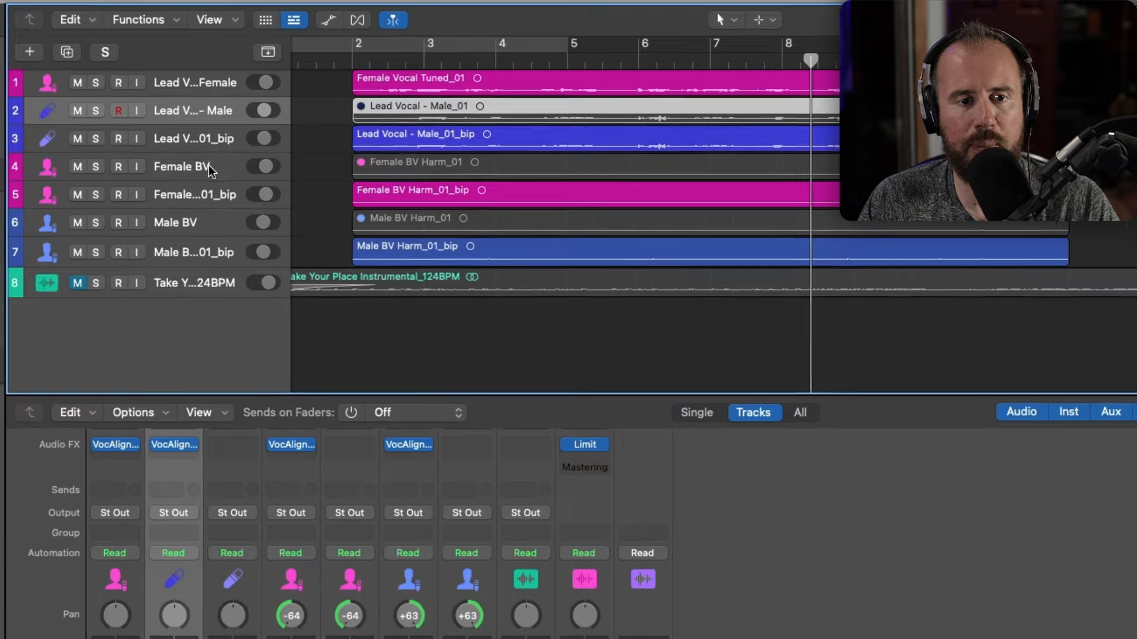
{"action": "left_click", "coordinate": [220, 176], "text": "shift"}
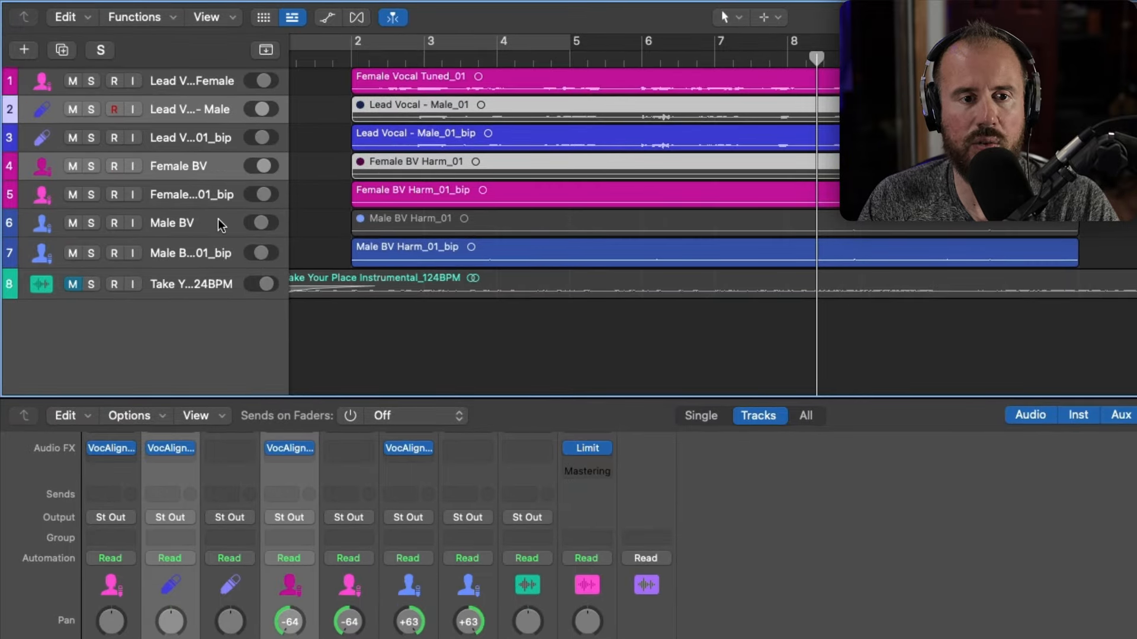
{"action": "left_click", "coordinate": [221, 225], "text": "shift"}
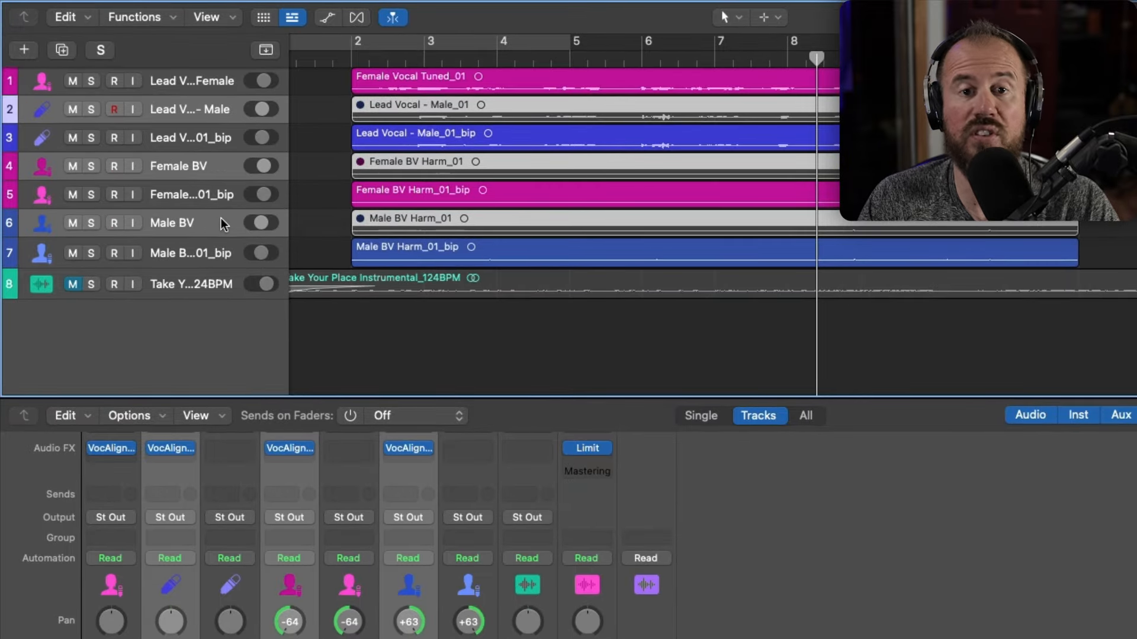
{"action": "left_click", "coordinate": [390, 450]}
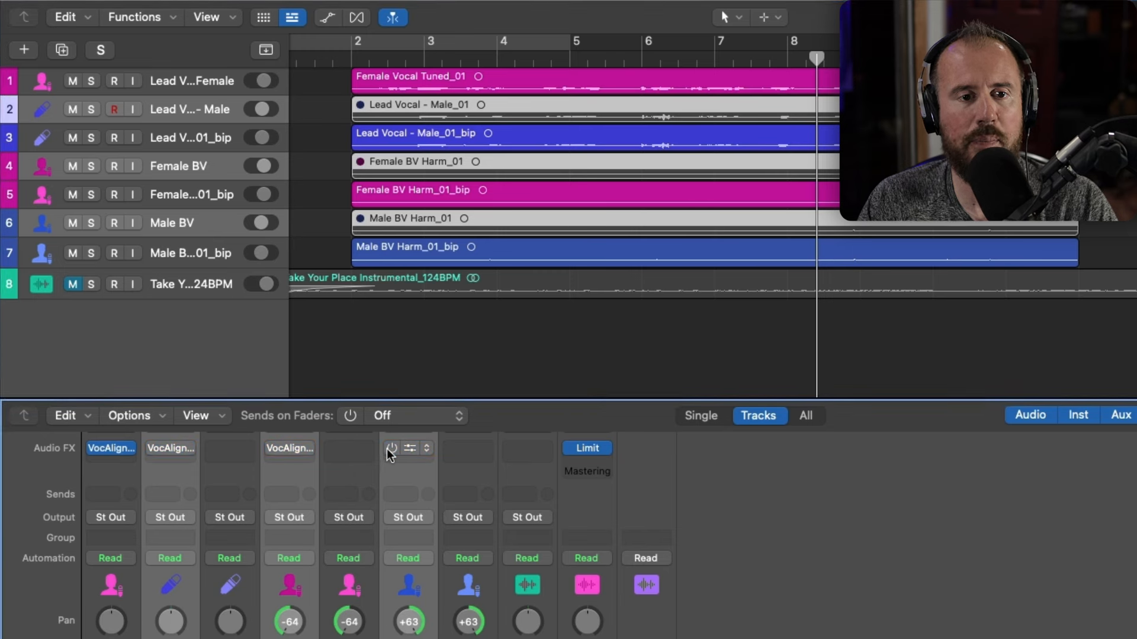
Hide the original Lead Vocal - Male, Female BV and Male BV tracks from the arrangement.
{"action": "key", "text": "h"}
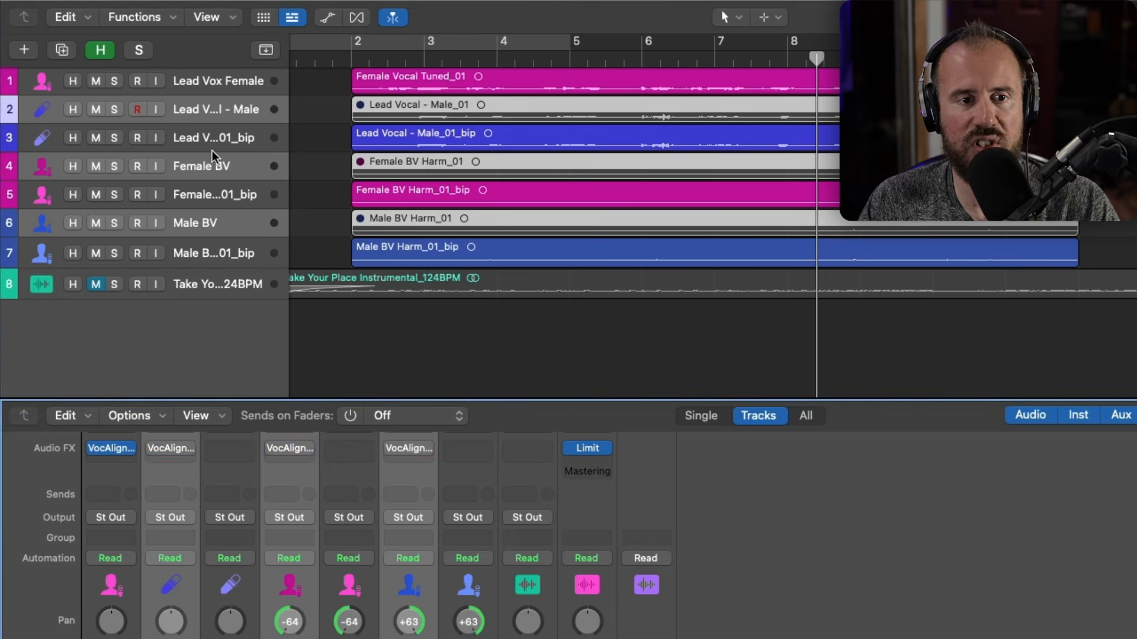
{"action": "left_click", "coordinate": [74, 110]}
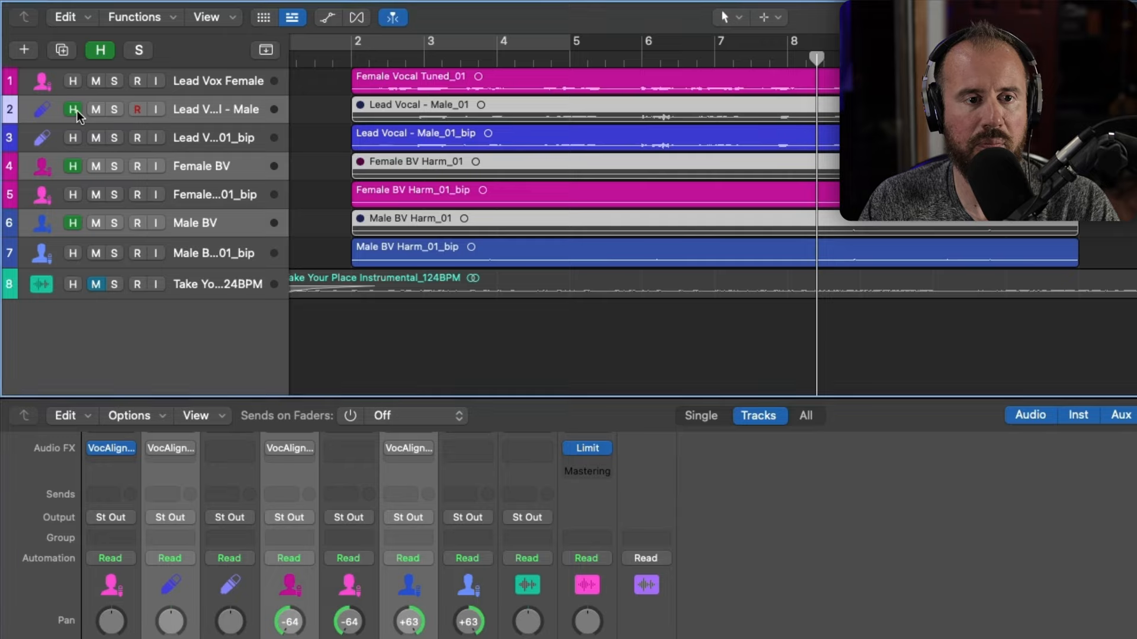
{"action": "key", "text": "h"}
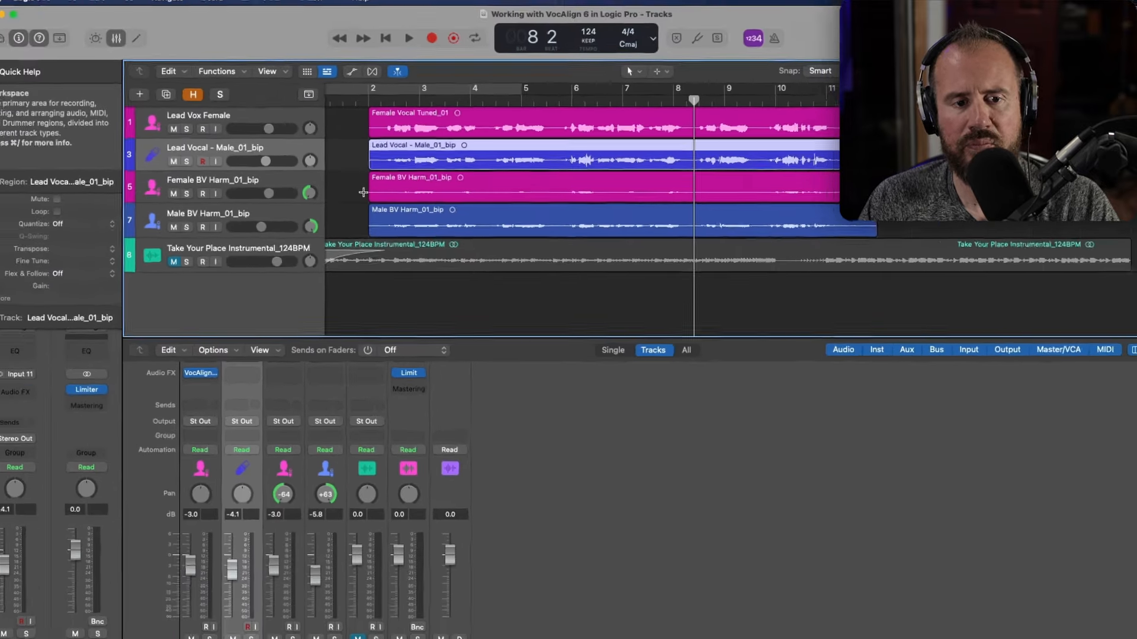